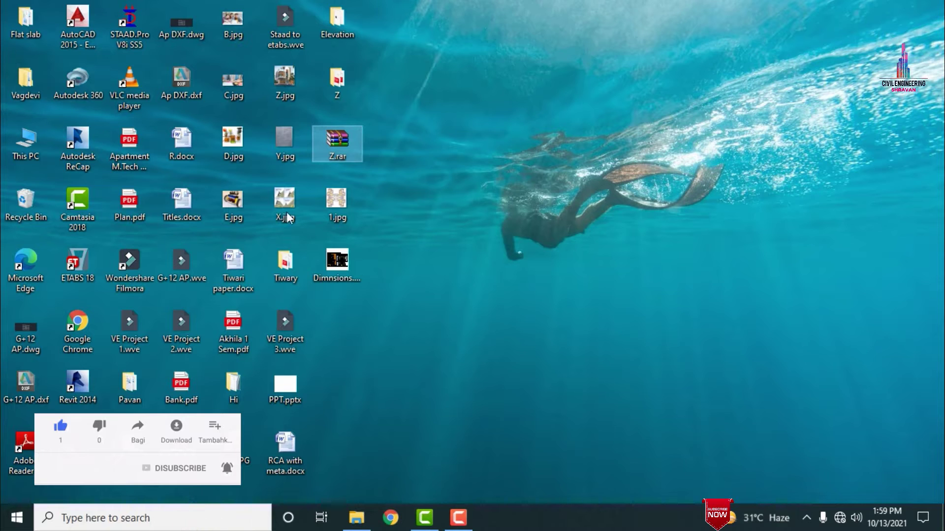
Step: Launch the Dimnsions.rvt house project from the desktop in Revit 2014
double_click(338, 259)
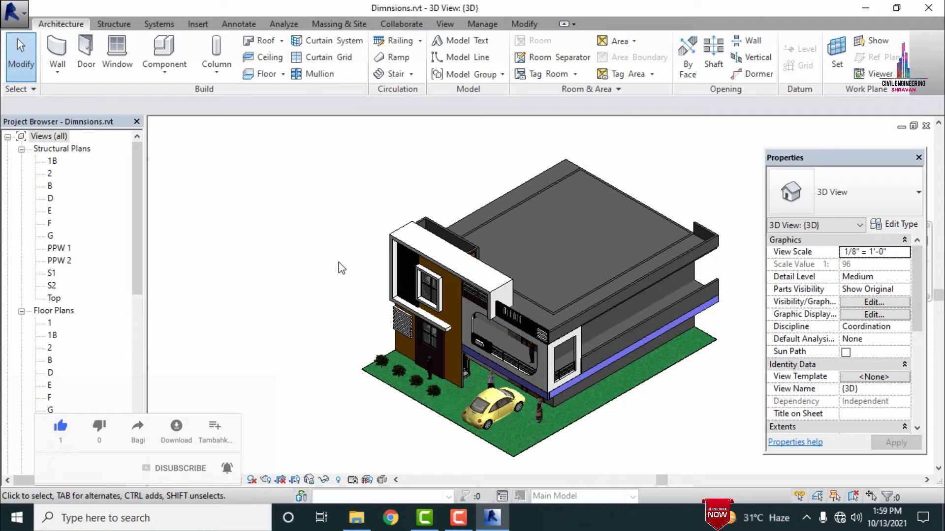
Step: Orbit and zoom the 3D house to face its front, and bring the Elevations list into view
middle_click_drag(300, 276, 557, 295, "shift")
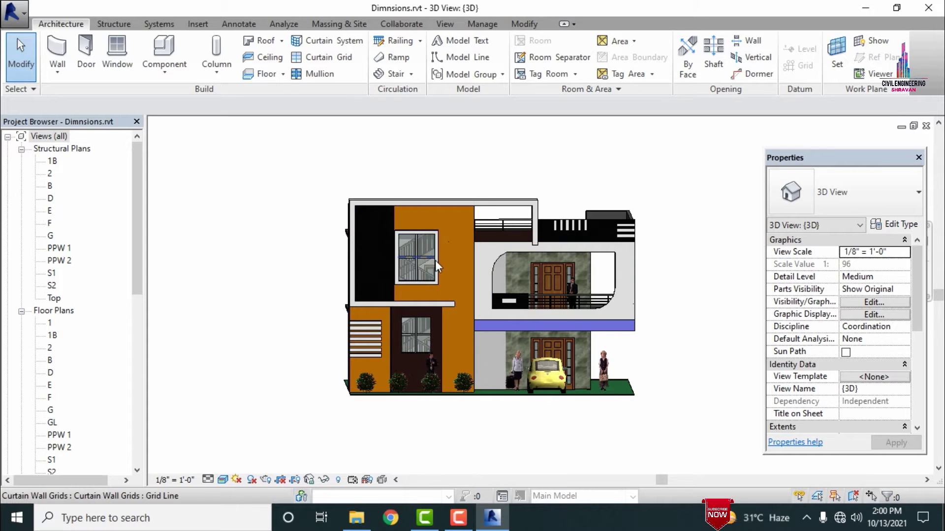
scroll(435, 260, "up", 1)
scroll(673, 364, "up", 1)
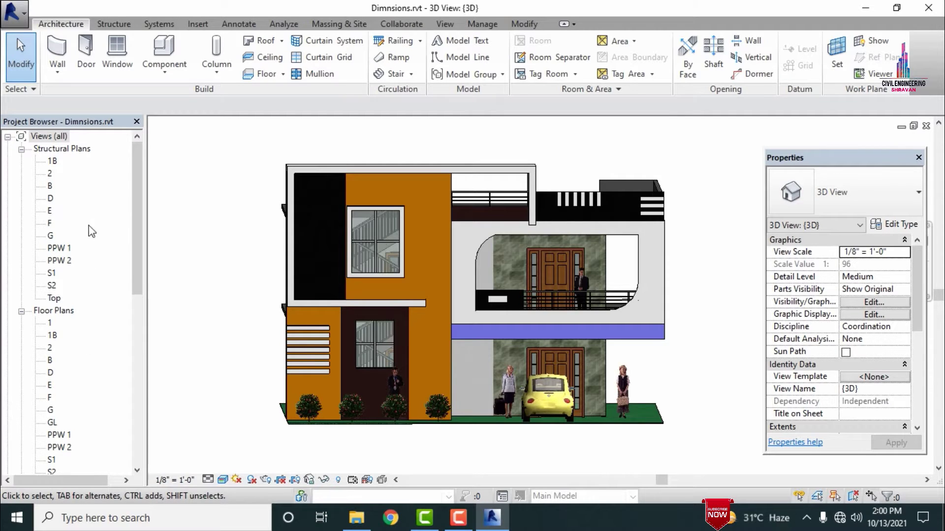
left_click(135, 344)
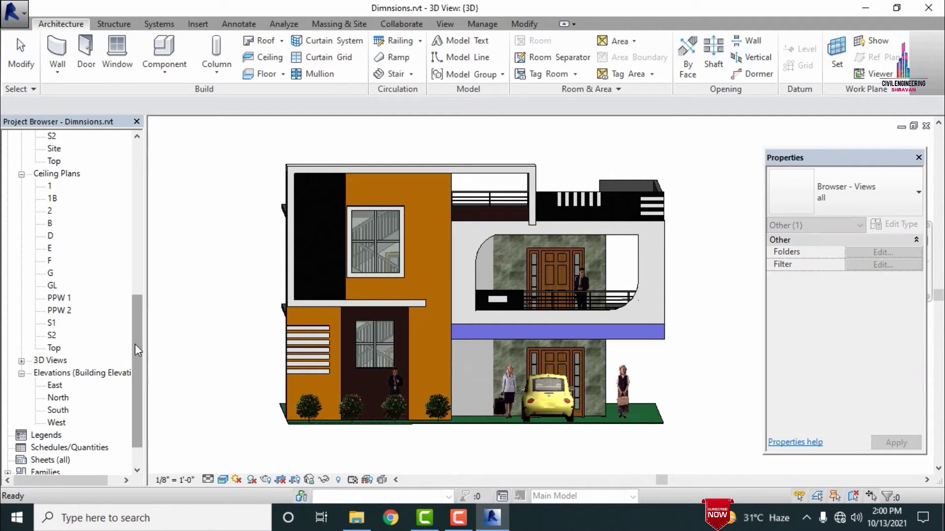
Step: Open the South elevation view and zoom in and out to inspect its level lines
double_click(59, 410)
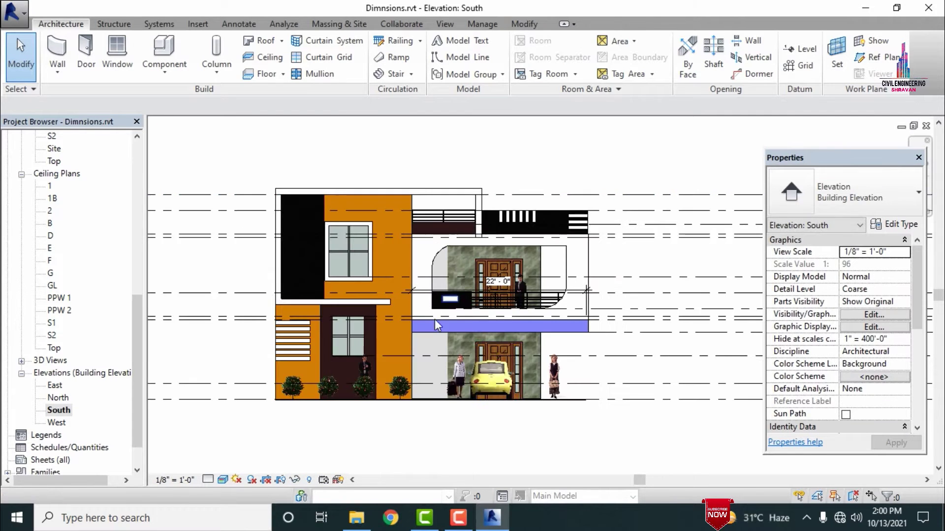
scroll(527, 428, "up", 3)
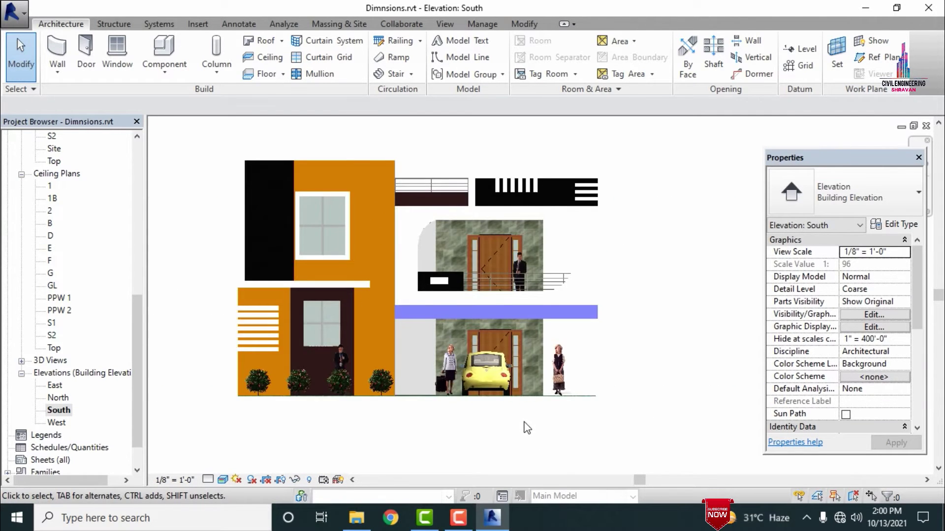
scroll(354, 259, "down", 3)
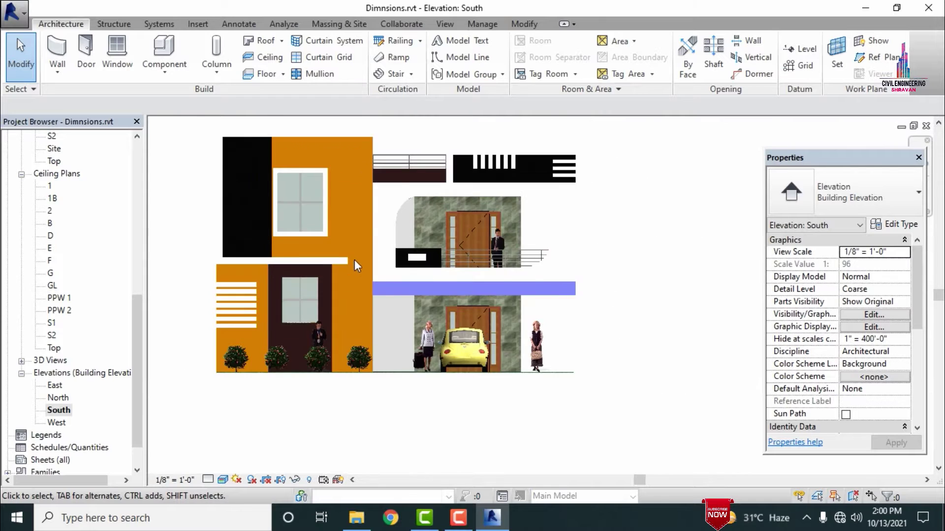
scroll(684, 304, "down", 2)
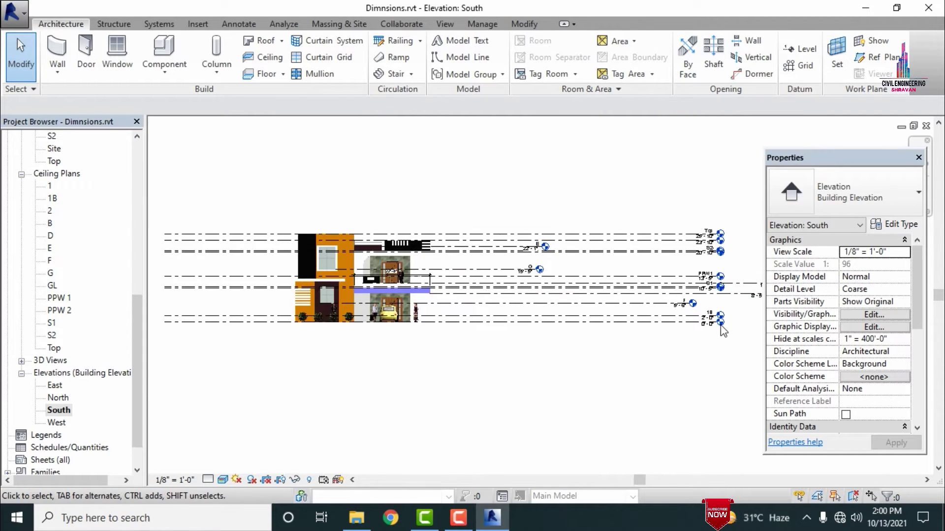
scroll(728, 305, "up", 1)
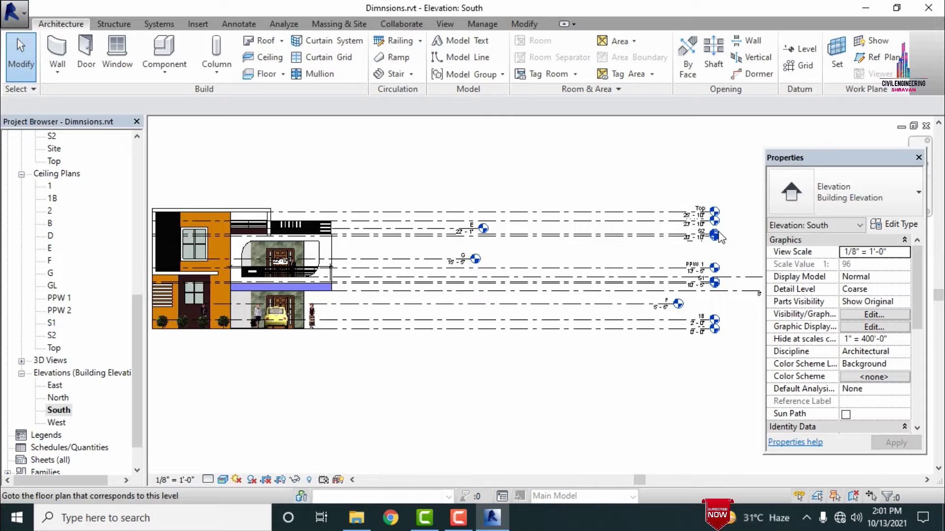
scroll(721, 233, "down", 1)
scroll(721, 233, "down", 1)
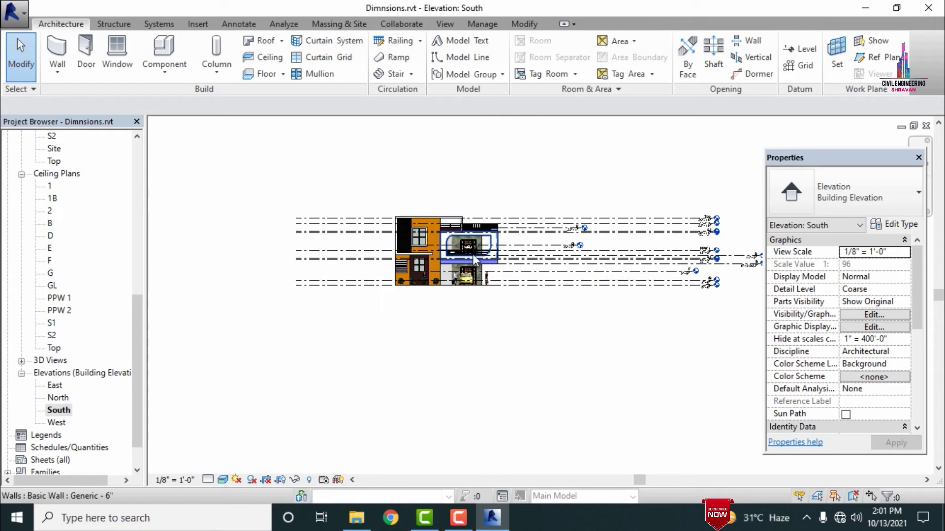
scroll(471, 240, "up", 2)
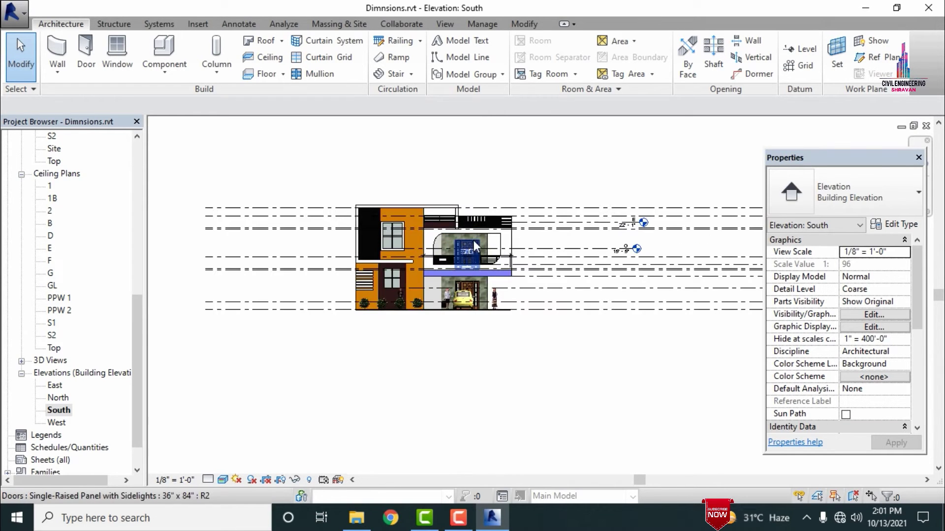
scroll(300, 358, "down", 1)
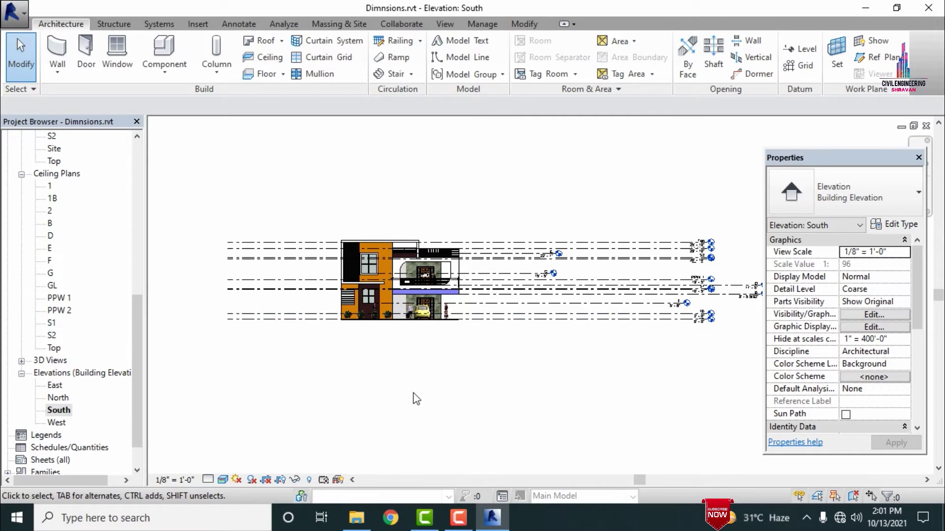
scroll(349, 376, "down", 1)
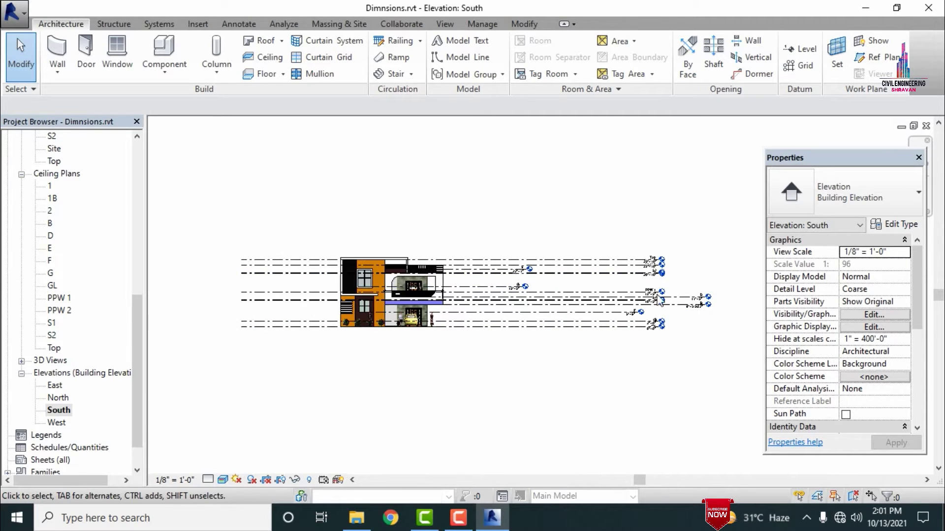
scroll(725, 278, "up", 2)
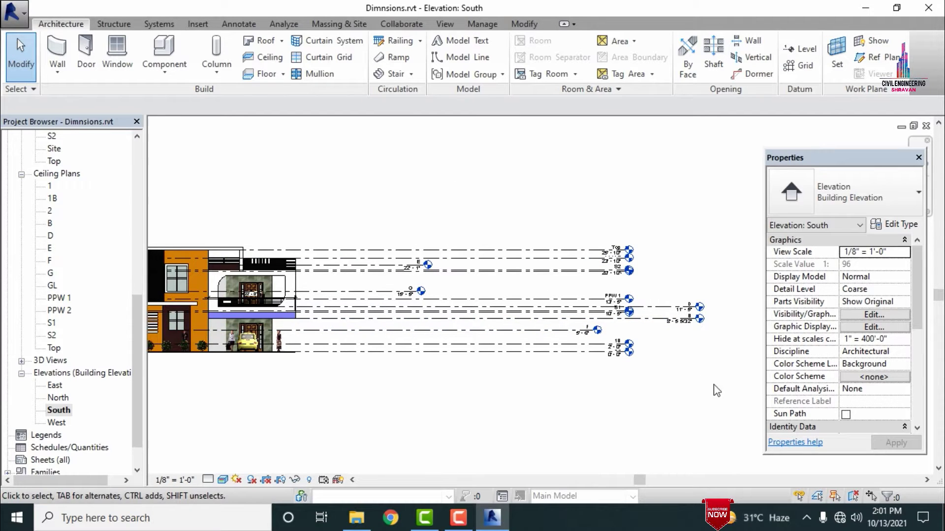
Step: Select all level lines on the South elevation and hide them with Hide in View > Elements
left_click_drag(731, 417, 356, 189)
key("Escape")
right_click(471, 214)
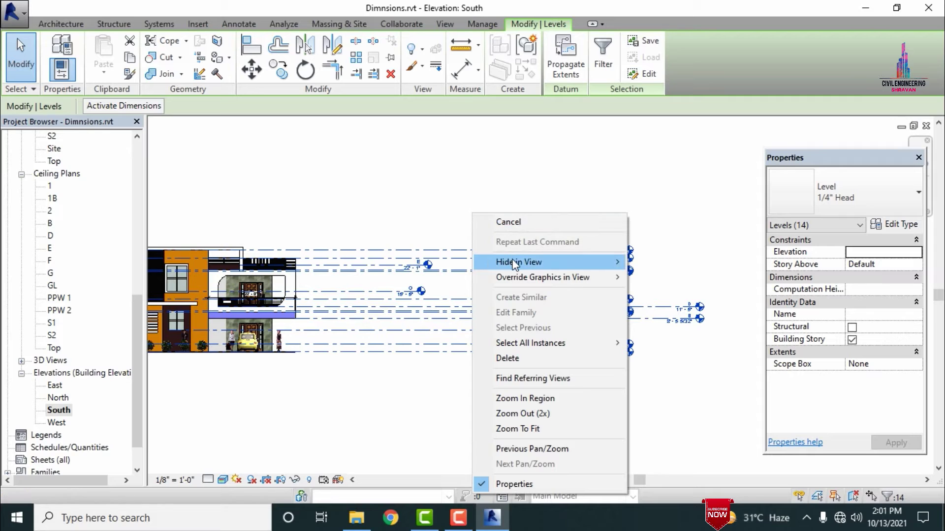
mouse_move(514, 265)
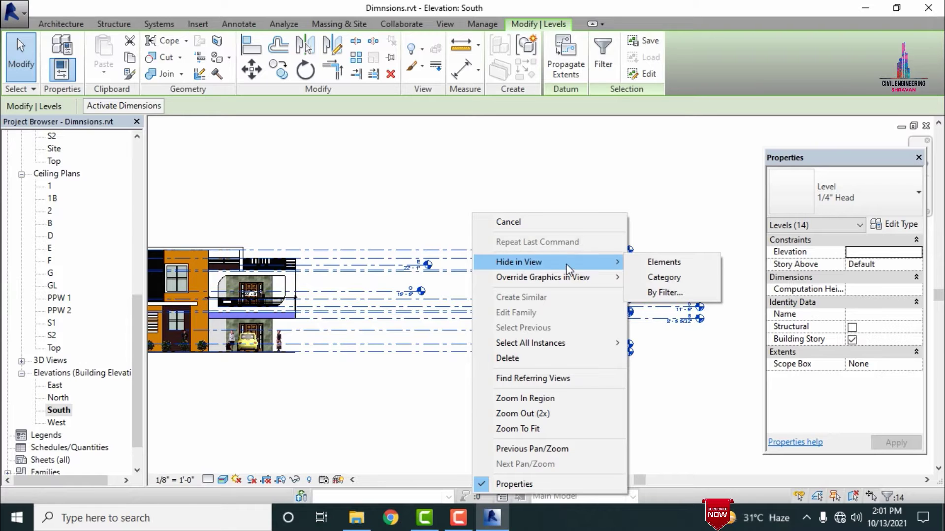
left_click(637, 261)
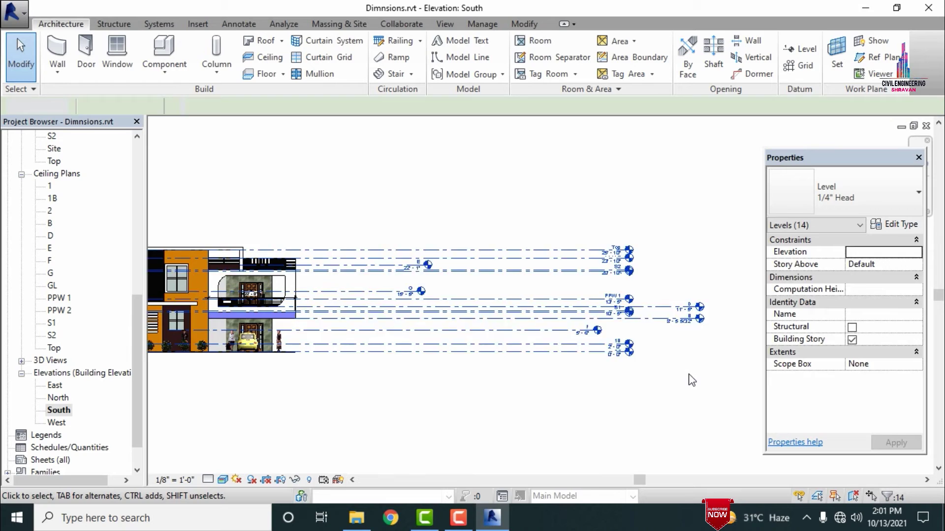
Step: Zoom and pan to centre the uncluttered house facade, then switch to the Annotate tools
scroll(635, 345, "down", 1)
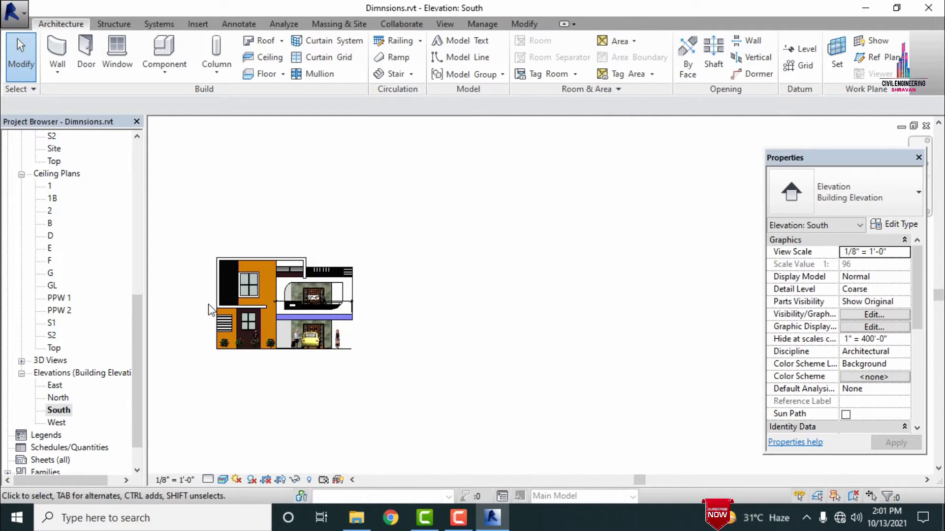
scroll(213, 305, "up", 3)
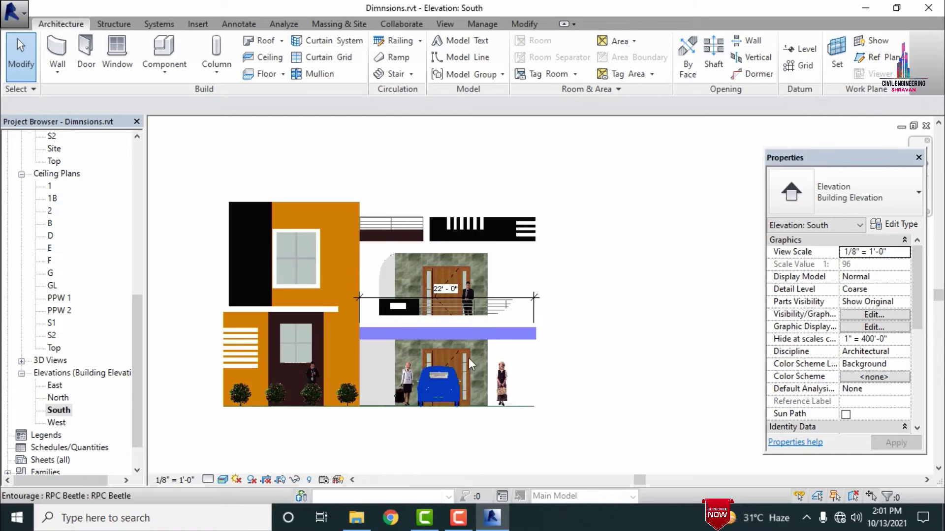
scroll(374, 344, "up", 1)
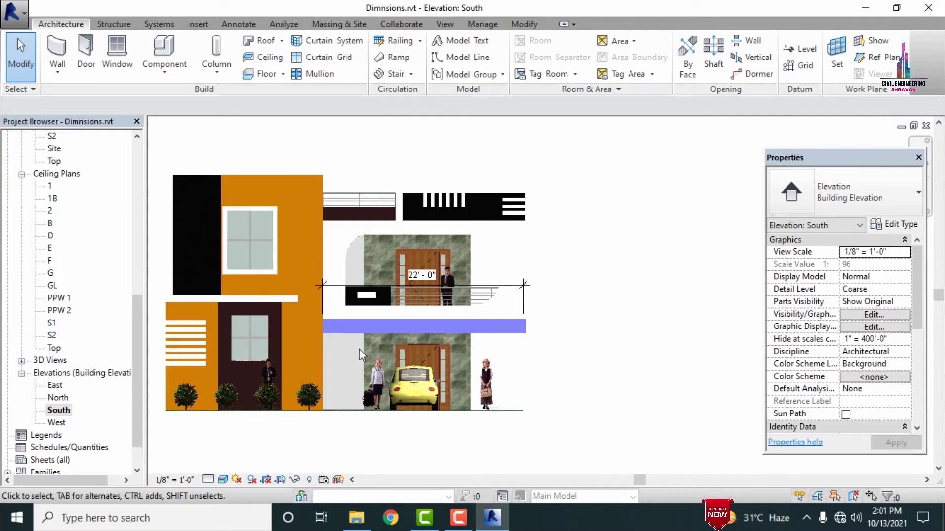
middle_click_drag(550, 256, 610, 247)
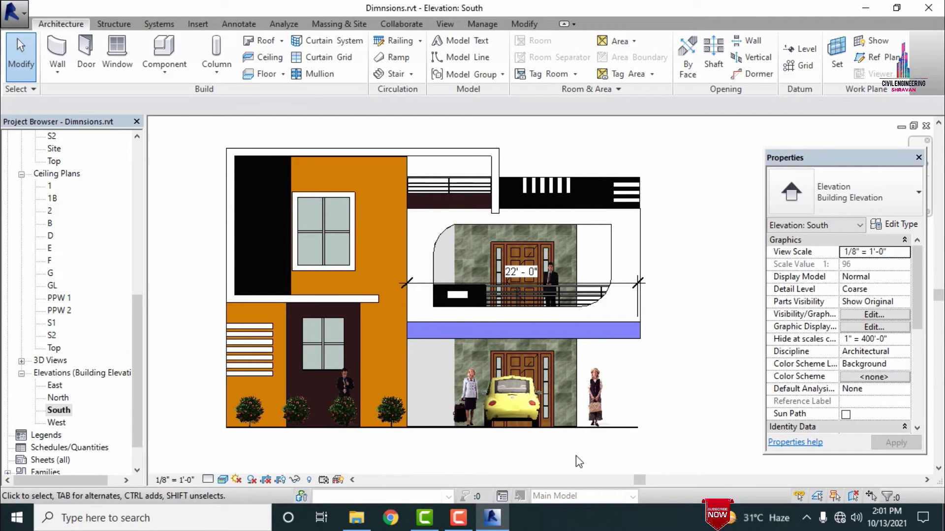
left_click(238, 24)
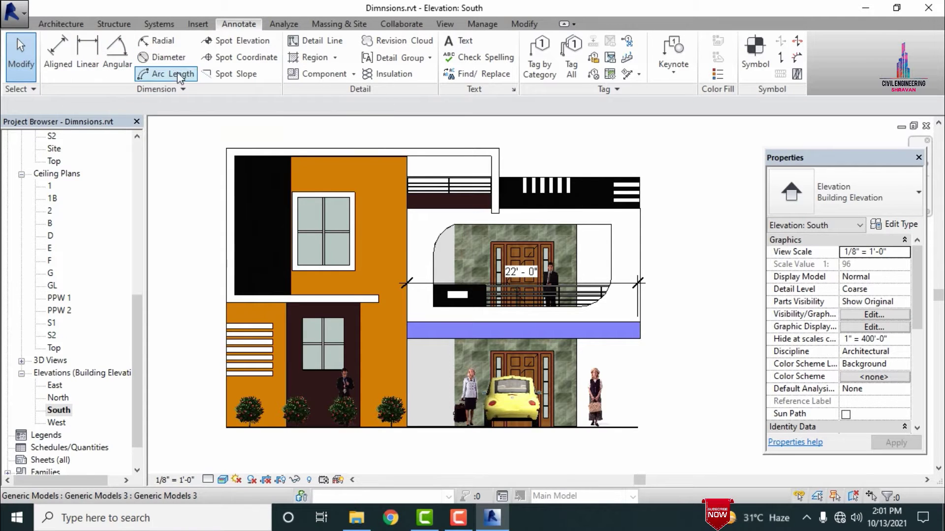
Step: Add the 26'-7 1/8" overall height and 14'-8 1/2" upper-floor linear dimensions left of the building
left_click(87, 59)
middle_click_drag(225, 148, 356, 181)
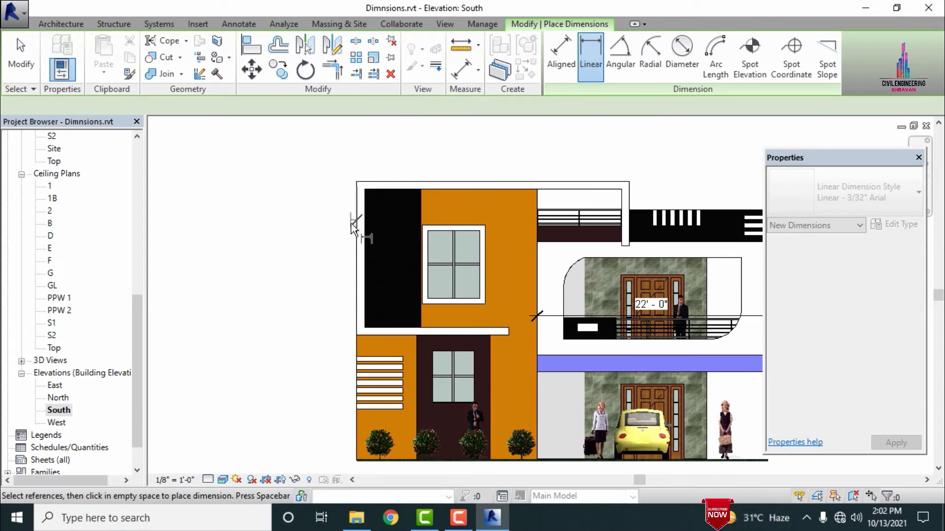
left_click(357, 461)
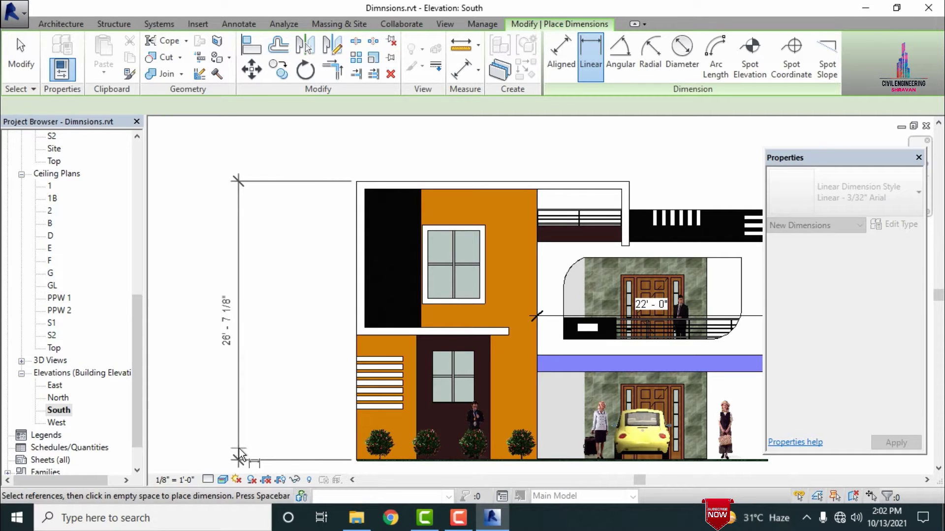
left_click(239, 455)
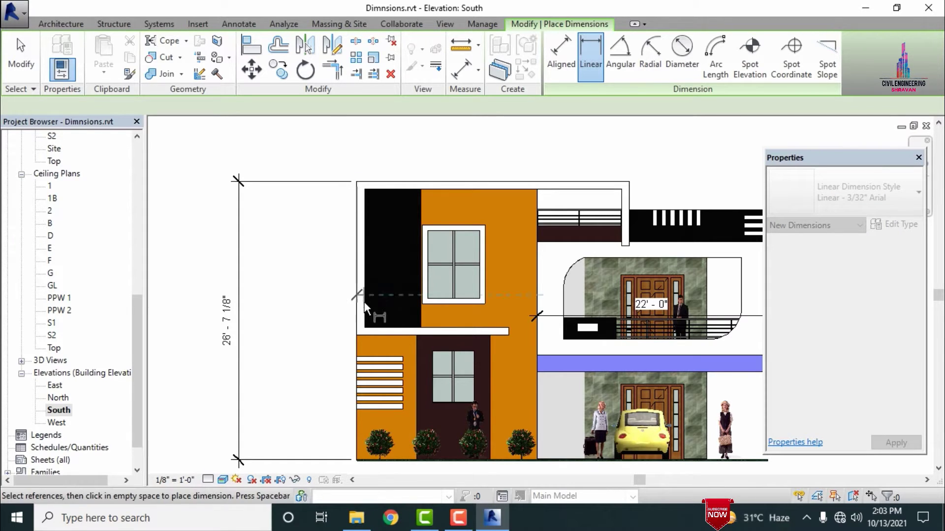
left_click(357, 333)
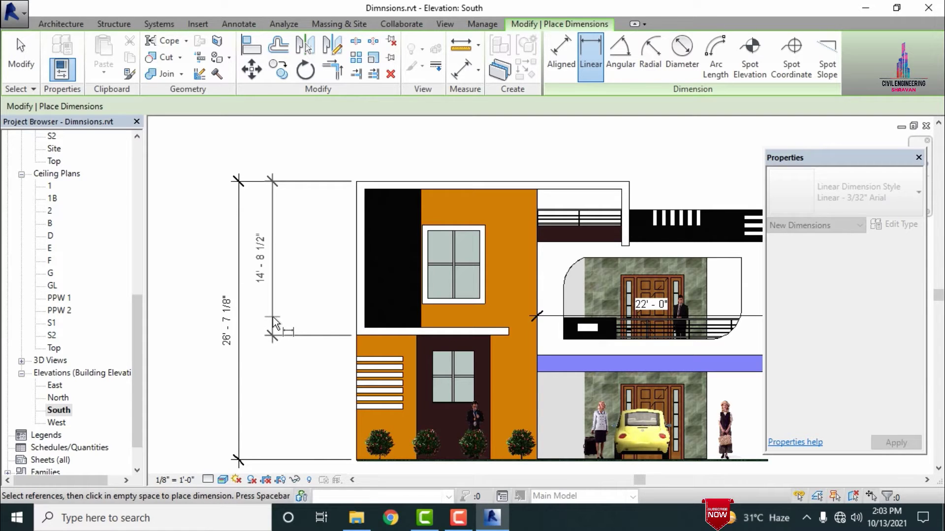
left_click(273, 317)
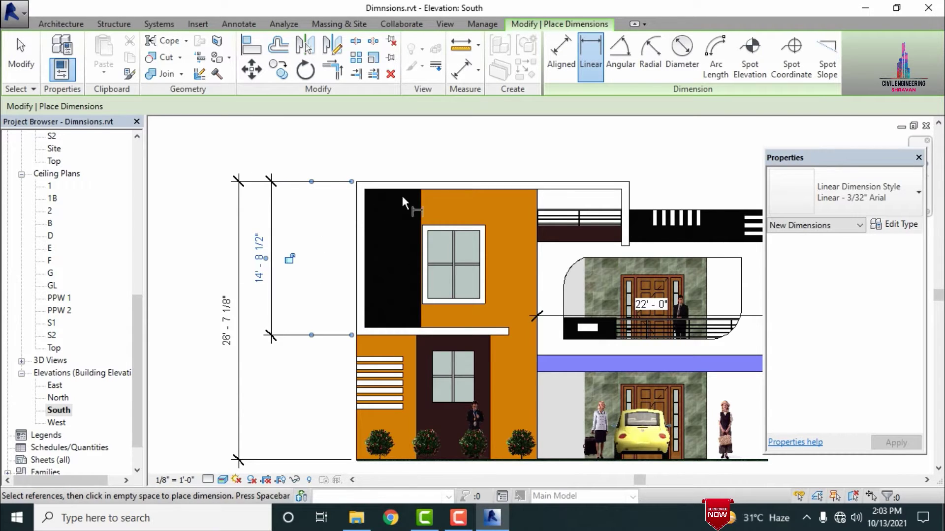
key("Escape")
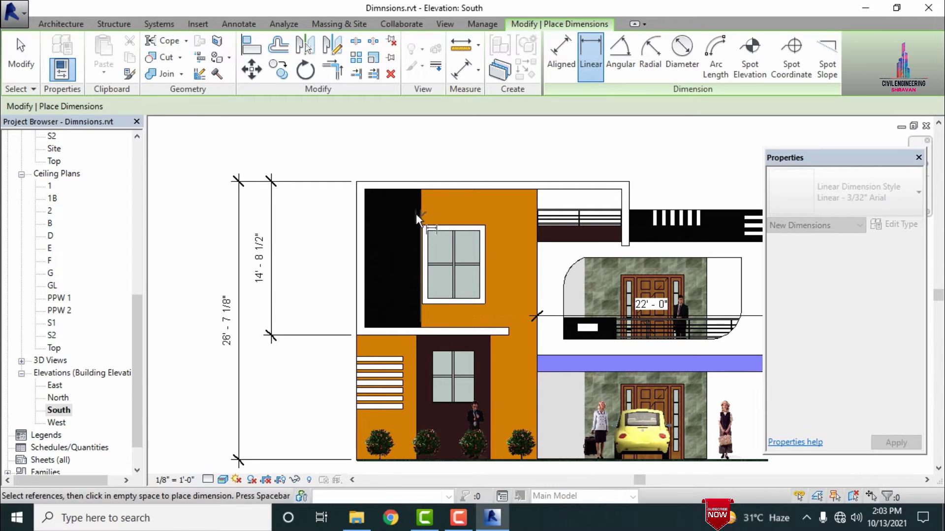
Step: Dimension the black wall panel at 13'-2 3/8" and the upper window height at 7'-6"
left_click(420, 188)
left_click(417, 327)
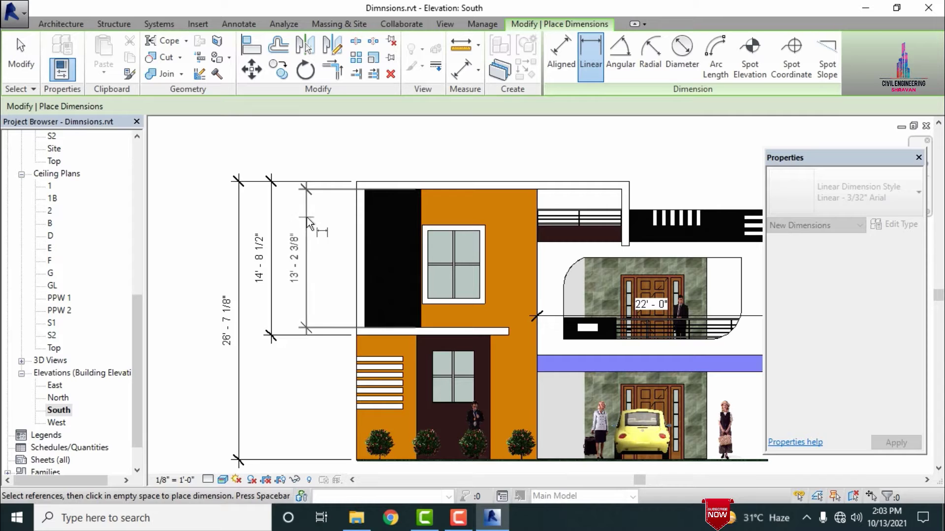
left_click(302, 221)
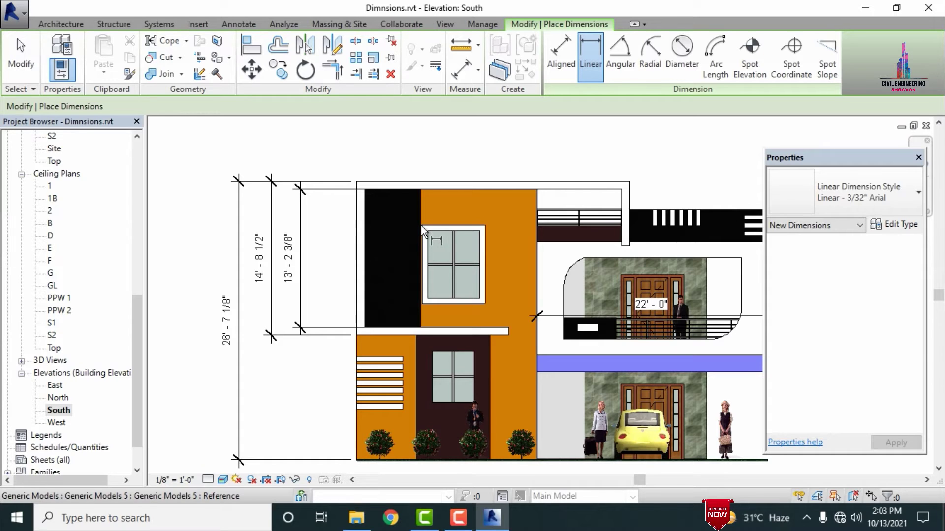
left_click(423, 303)
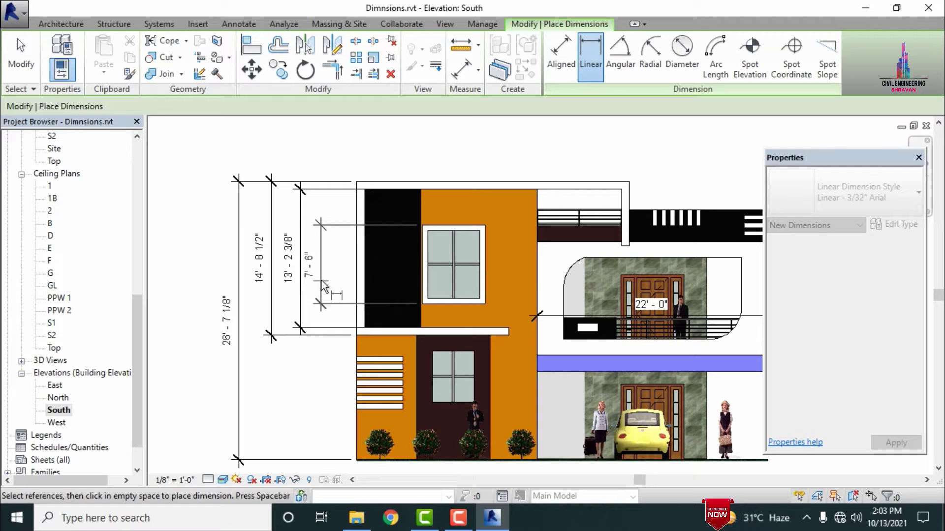
left_click(370, 225)
left_click(321, 261)
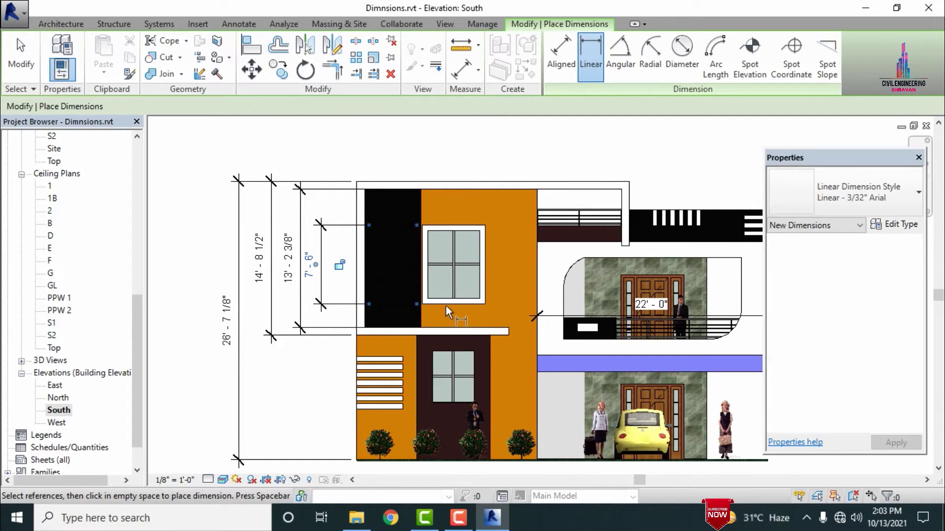
key("Escape")
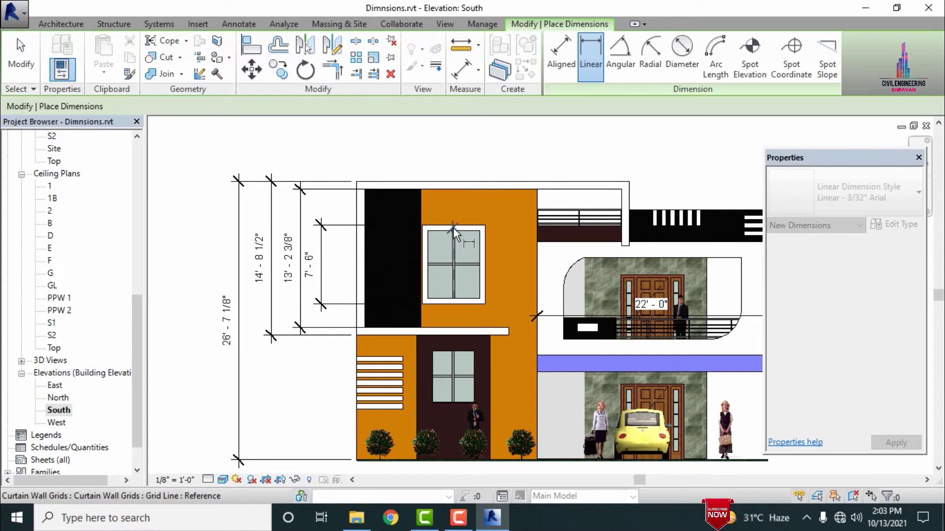
Step: Add the 3'-4 7/32" window dimension left of the window and finish dimensioning
left_click(455, 229)
left_click(448, 265)
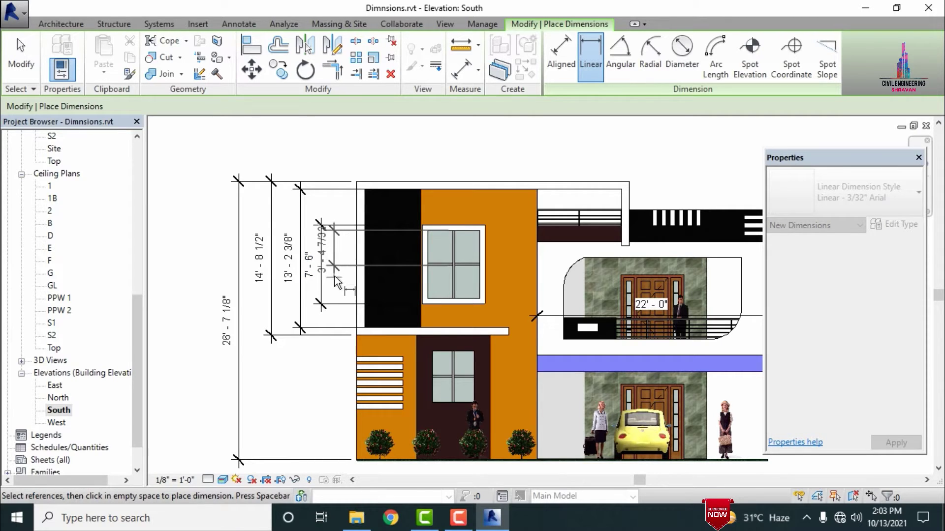
left_click(344, 279)
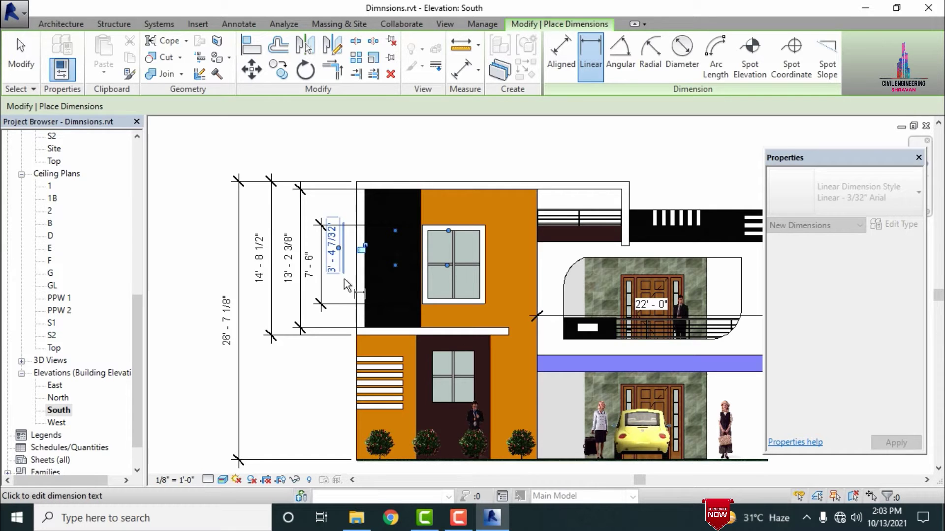
left_click(334, 261)
left_click(513, 384)
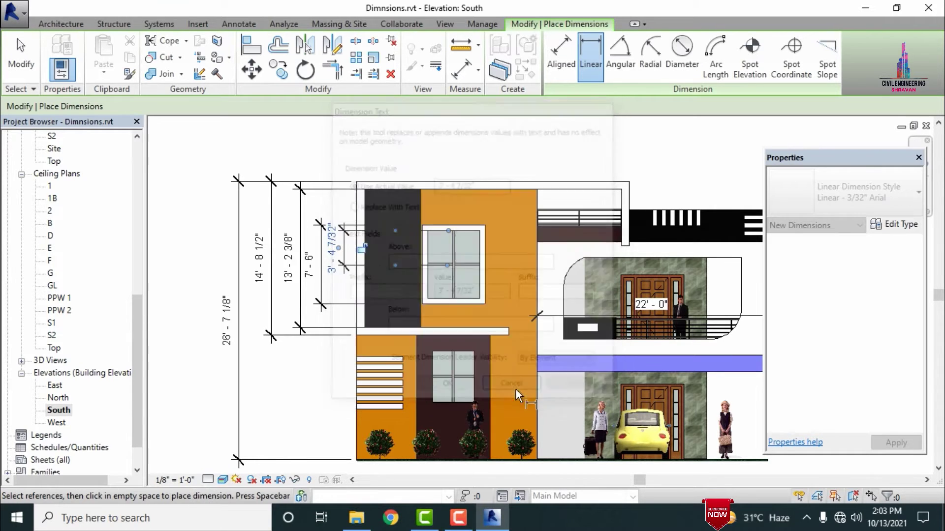
key("Escape")
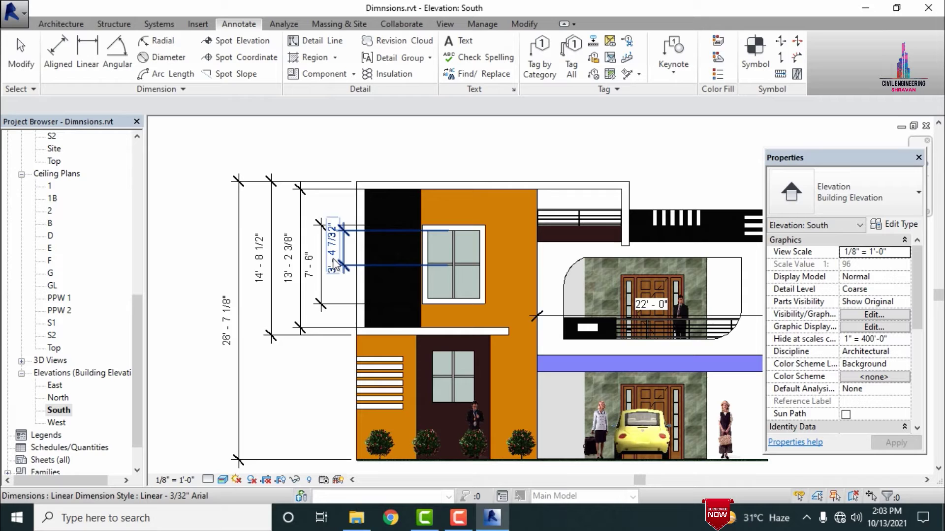
key("Escape")
Step: Place the 11'-10 5/8" ground storey height and 5'-0" louvre span dimensions
scroll(347, 156, "down", 3)
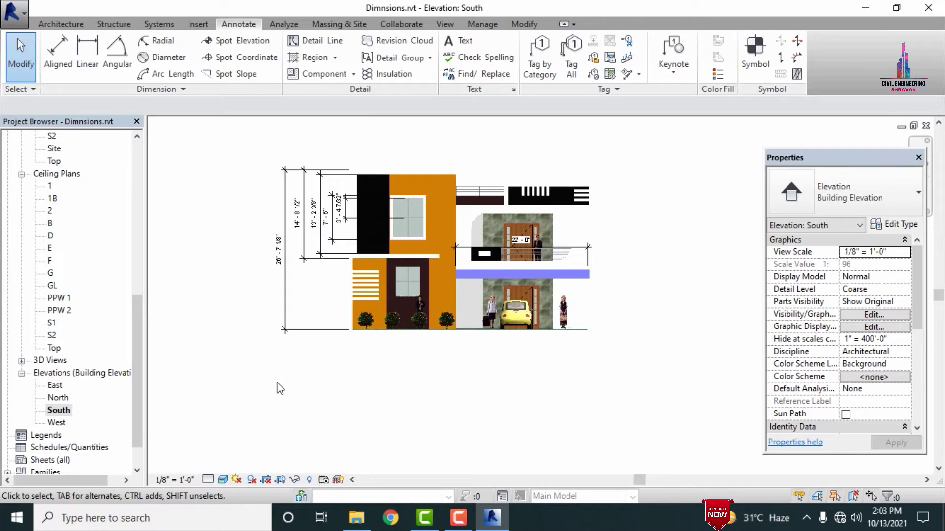
scroll(338, 292, "up", 3)
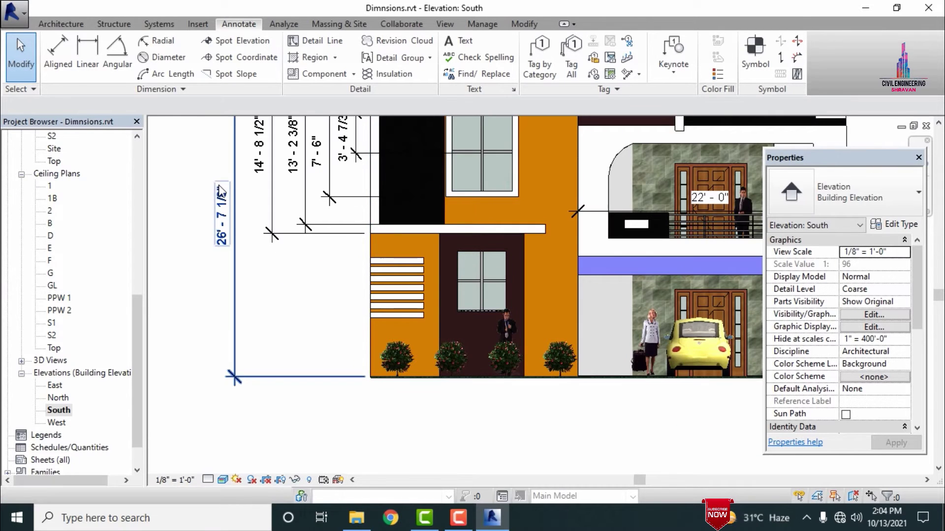
left_click(88, 59)
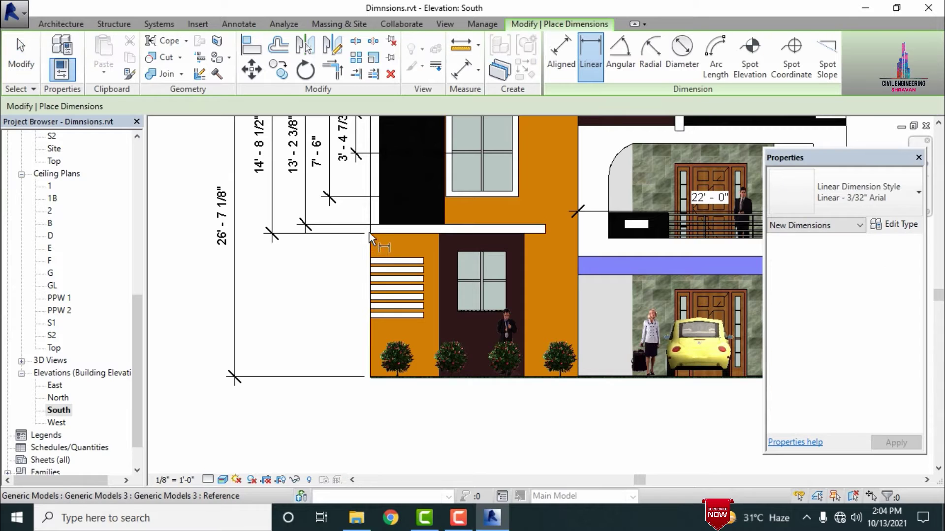
left_click(369, 378)
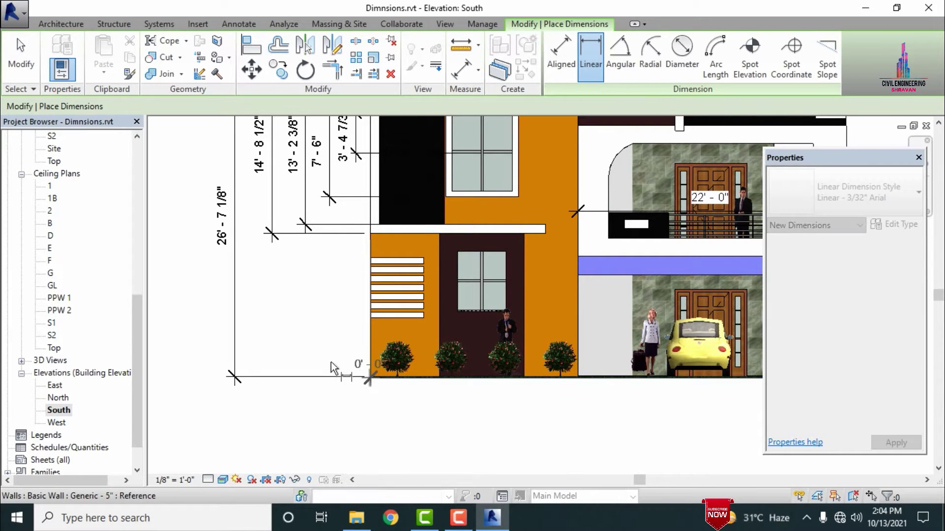
left_click(273, 341)
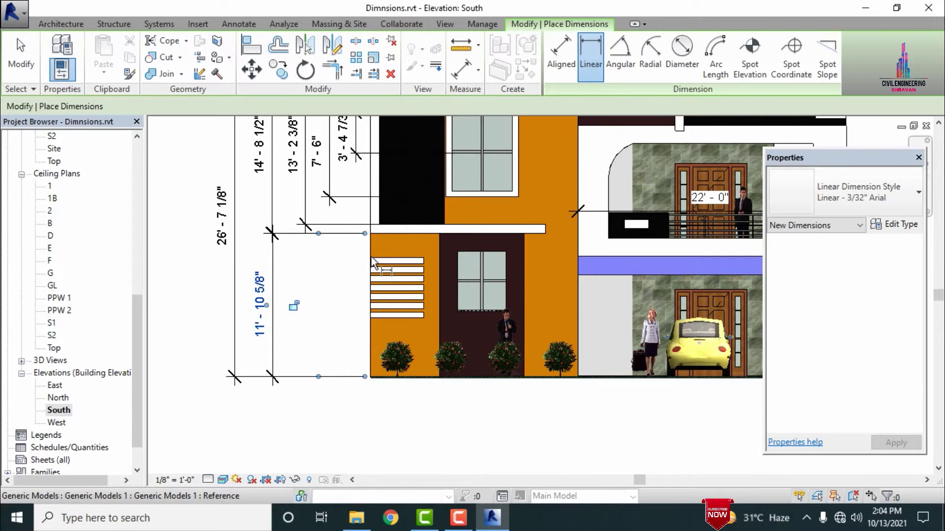
left_click(370, 317)
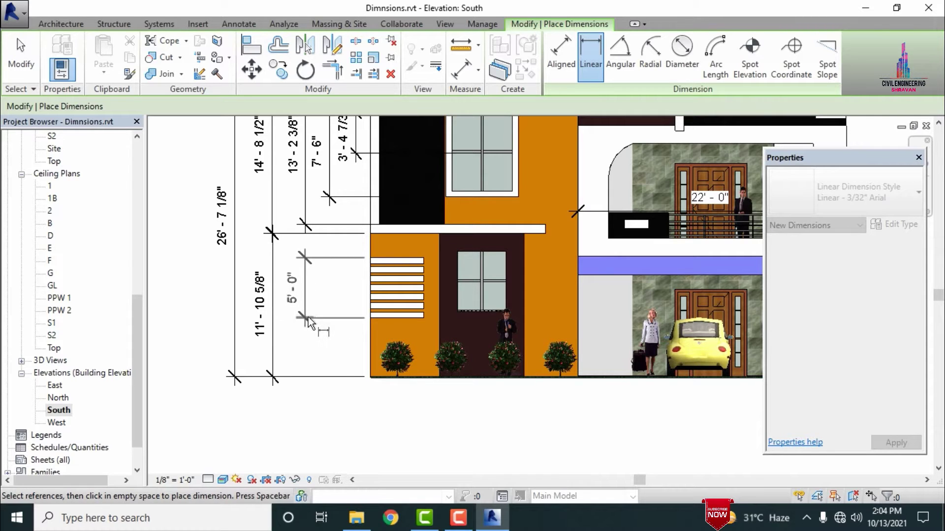
left_click(301, 317)
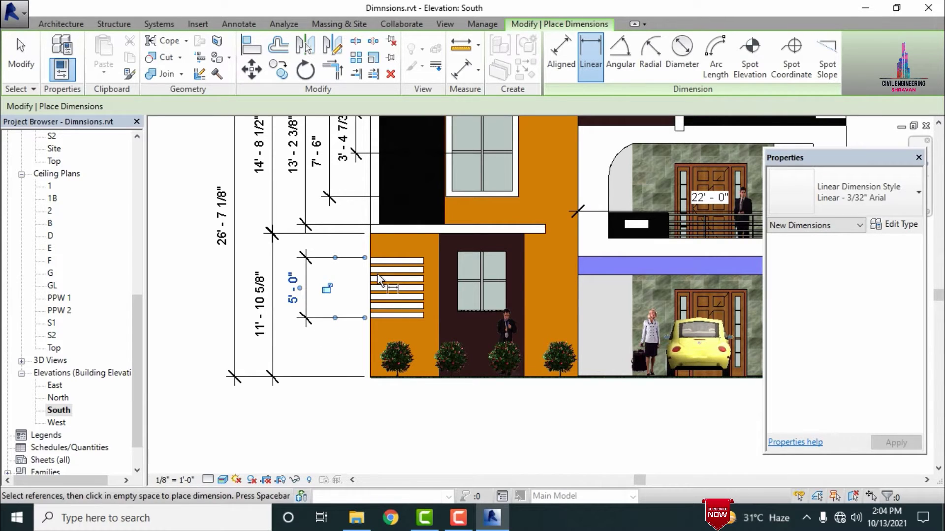
Step: Add the 0'-6" louvre gap and the 5'-0" ground-floor window height dimensions
scroll(371, 273, "up", 1)
scroll(371, 270, "up", 3)
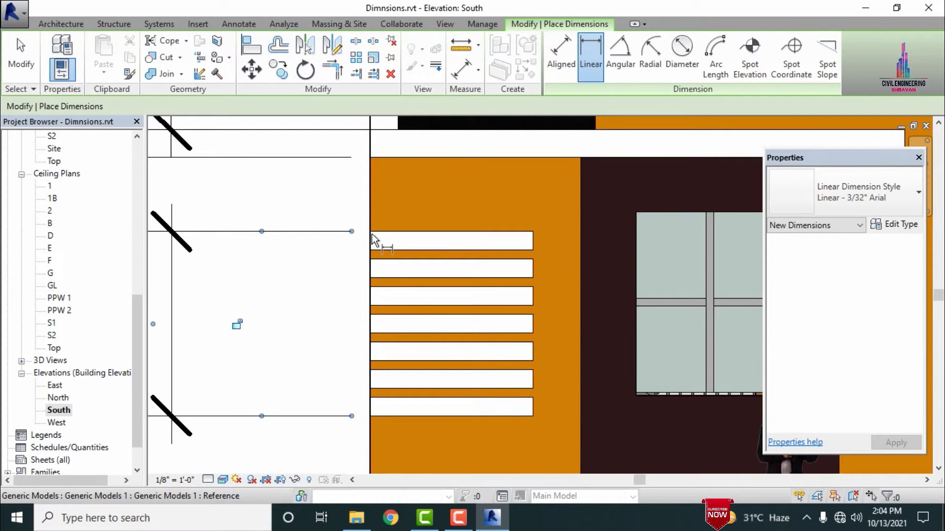
left_click(374, 261)
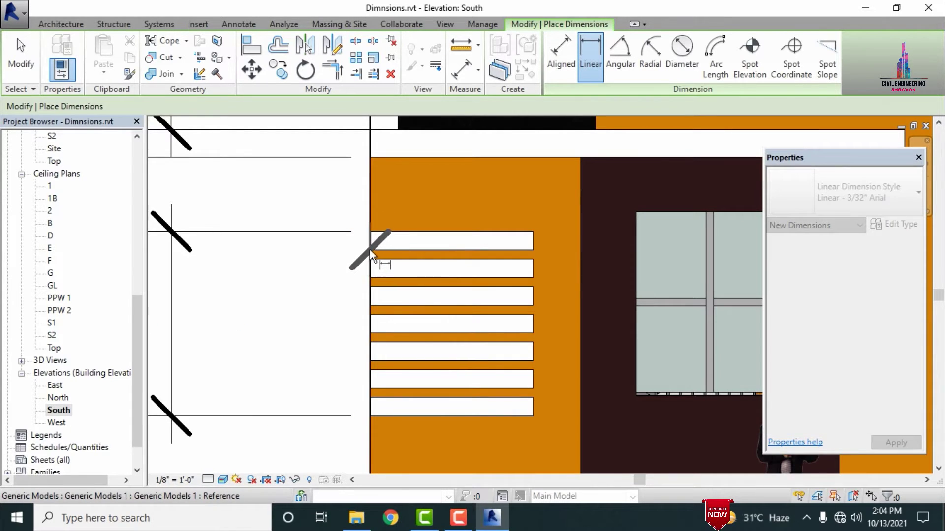
left_click(370, 248)
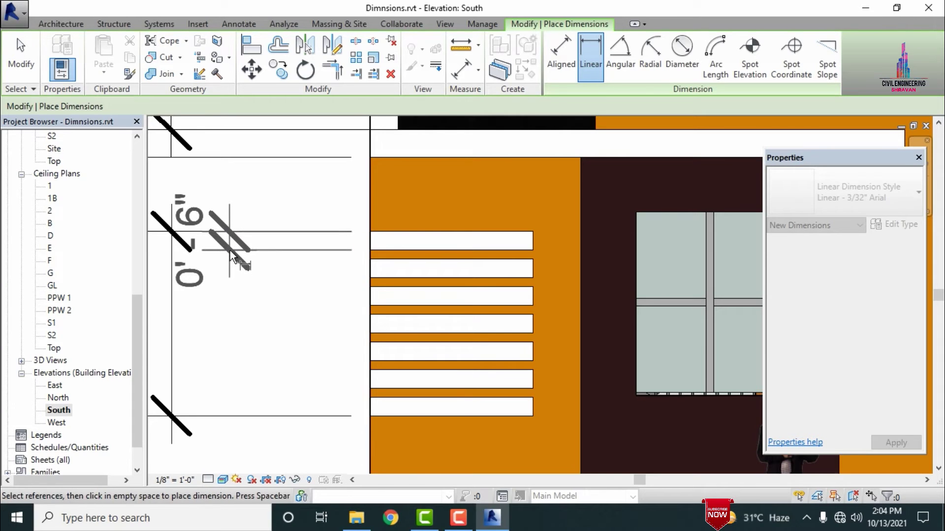
left_click(239, 256)
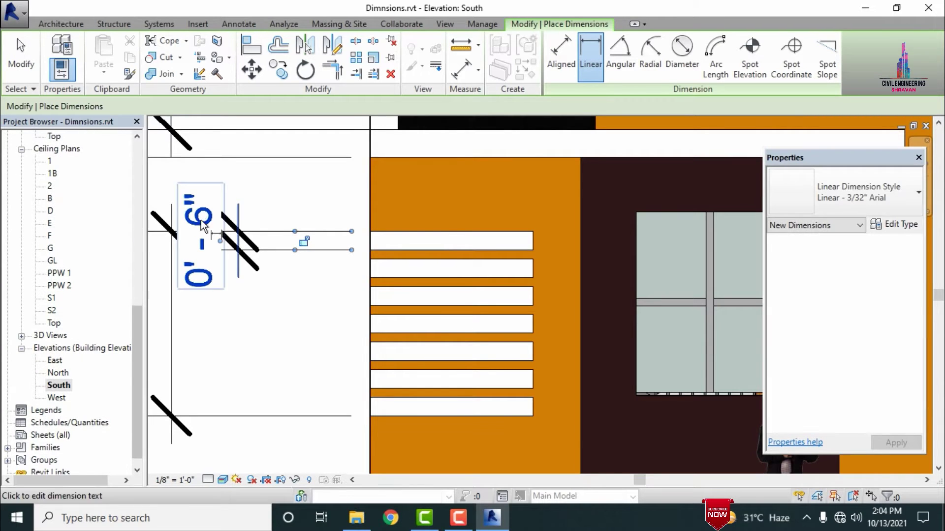
left_click(636, 214)
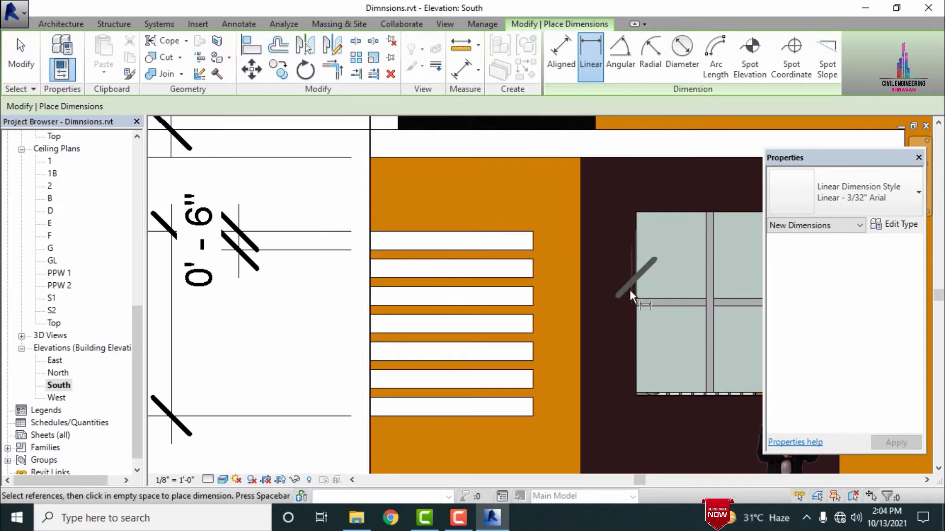
left_click(636, 391)
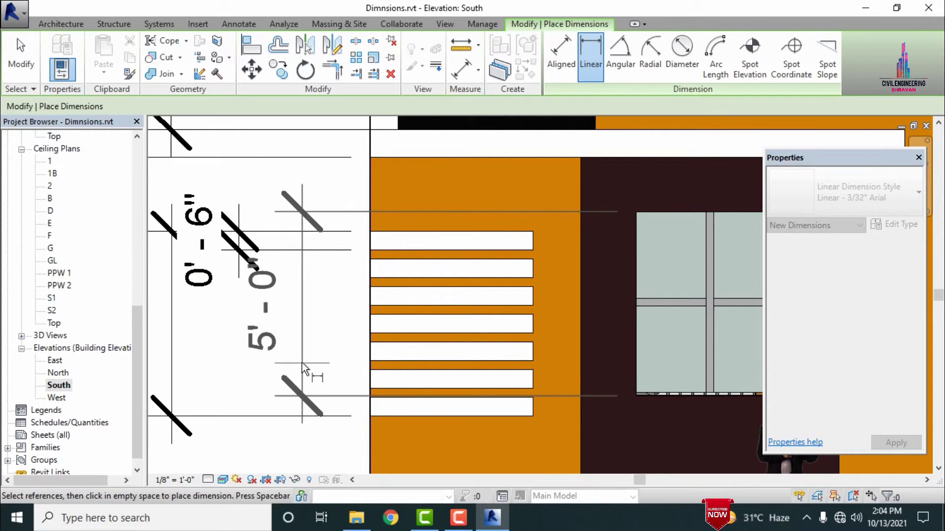
left_click(321, 363)
Step: Start a horizontal width dimension at the ground wall's left base corner
scroll(295, 320, "down", 2)
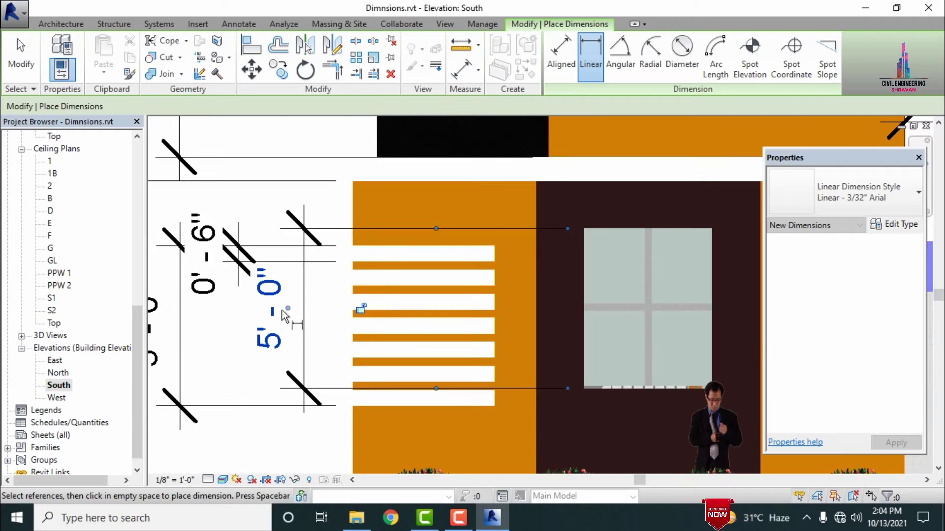
scroll(403, 246, "down", 3)
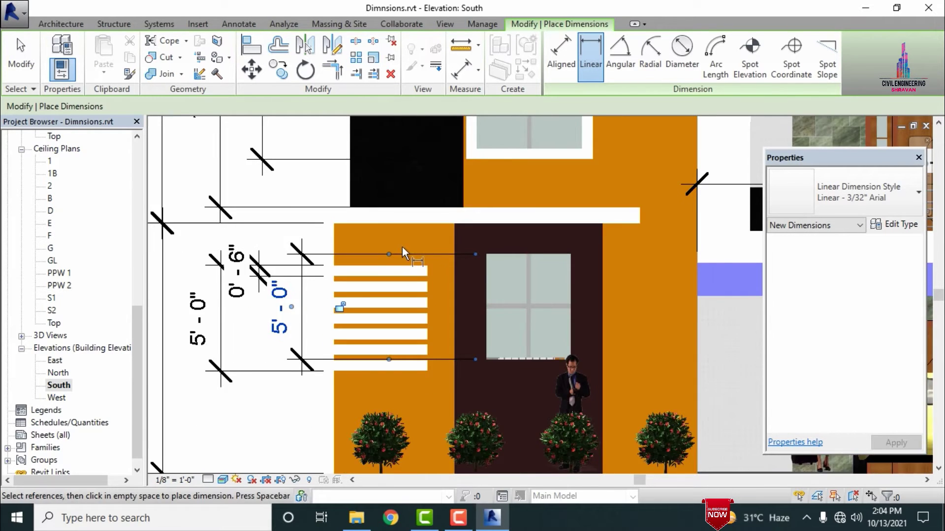
scroll(560, 273, "down", 2)
scroll(395, 340, "up", 2)
scroll(394, 339, "down", 3)
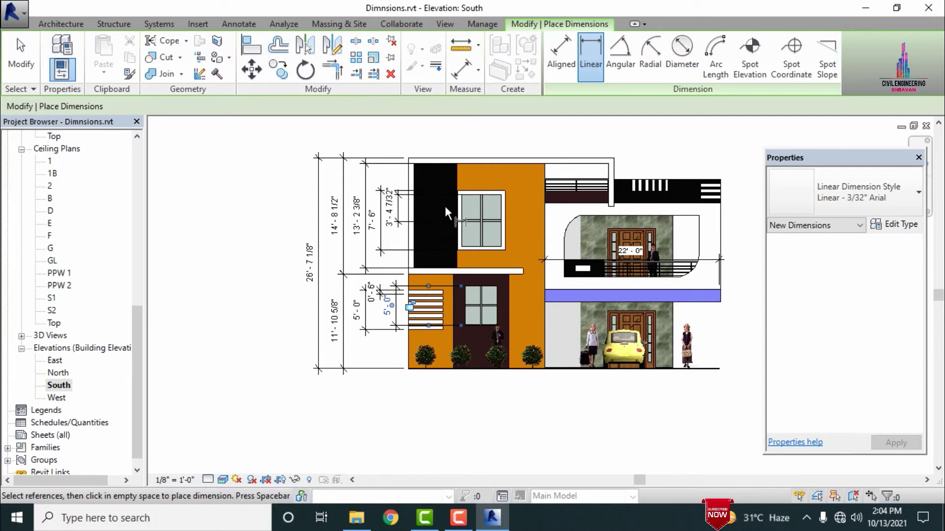
left_click(409, 370)
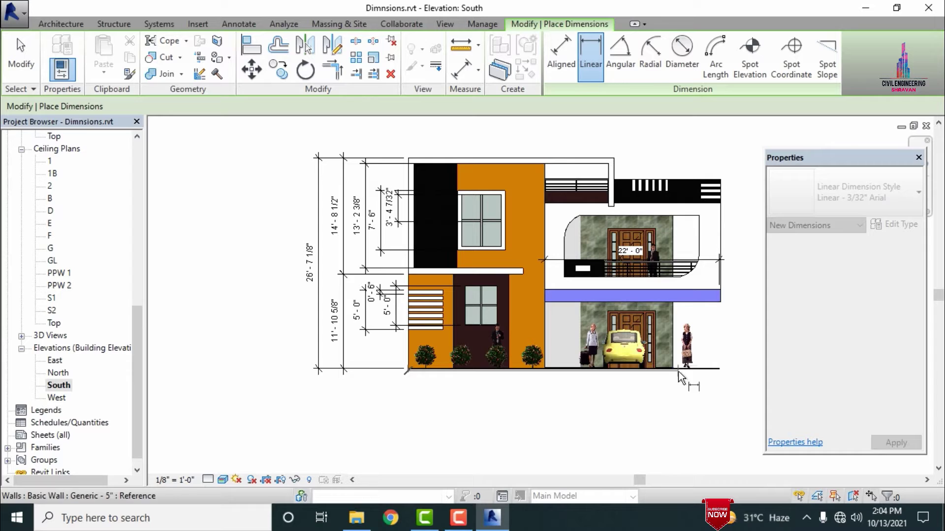
Step: Place the 17'-2 1/2" ground-floor width and the 4'-5" stair panel dimensions below the facade
left_click(545, 370)
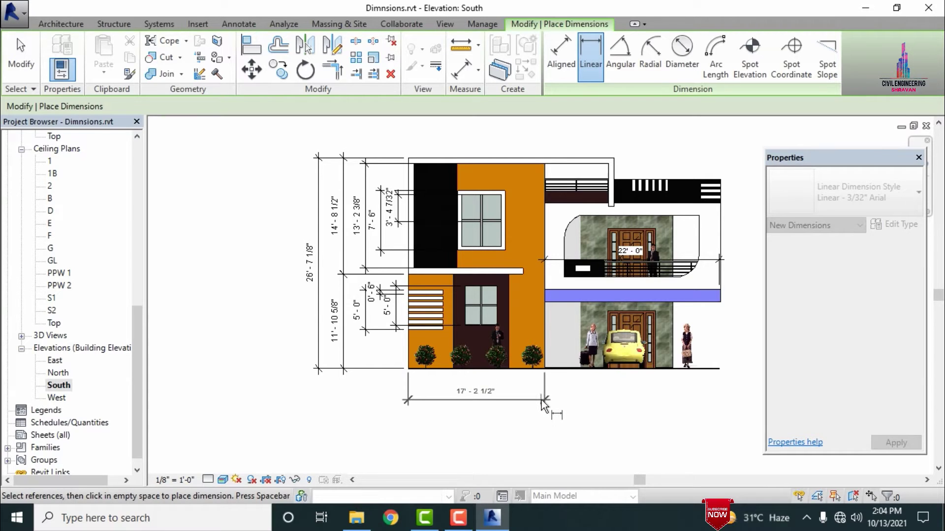
left_click(475, 399)
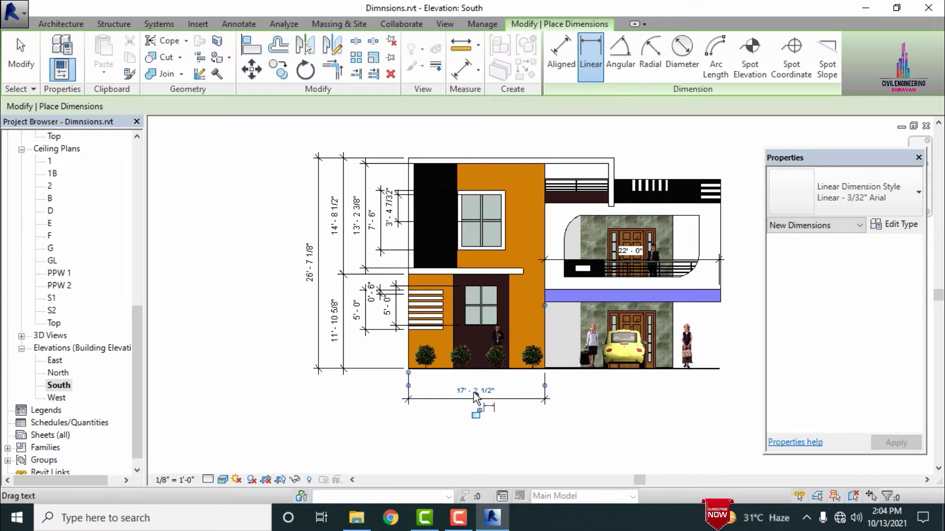
scroll(473, 393, "up", 3)
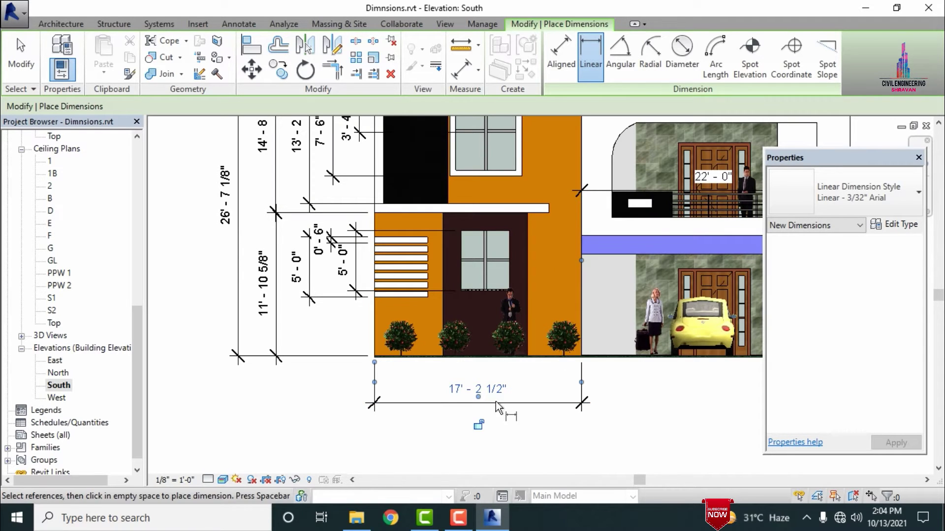
left_click(376, 297)
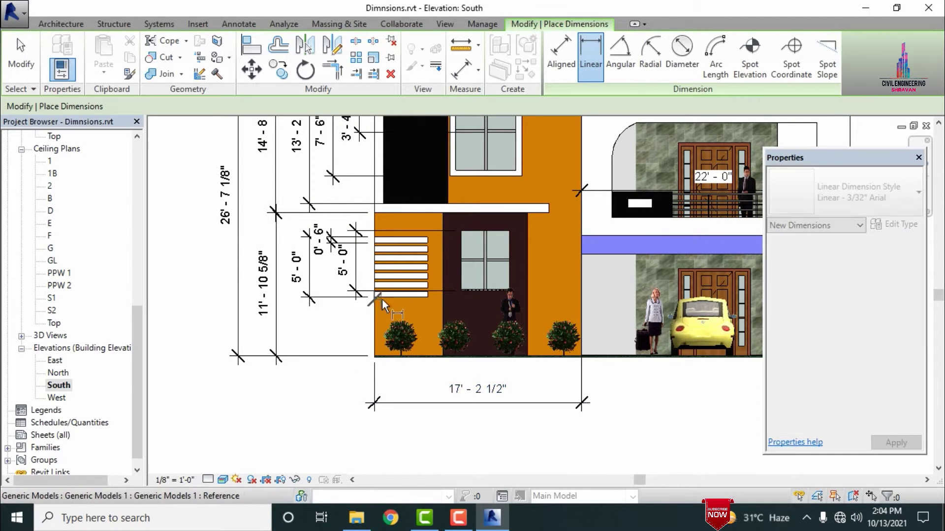
left_click(427, 297)
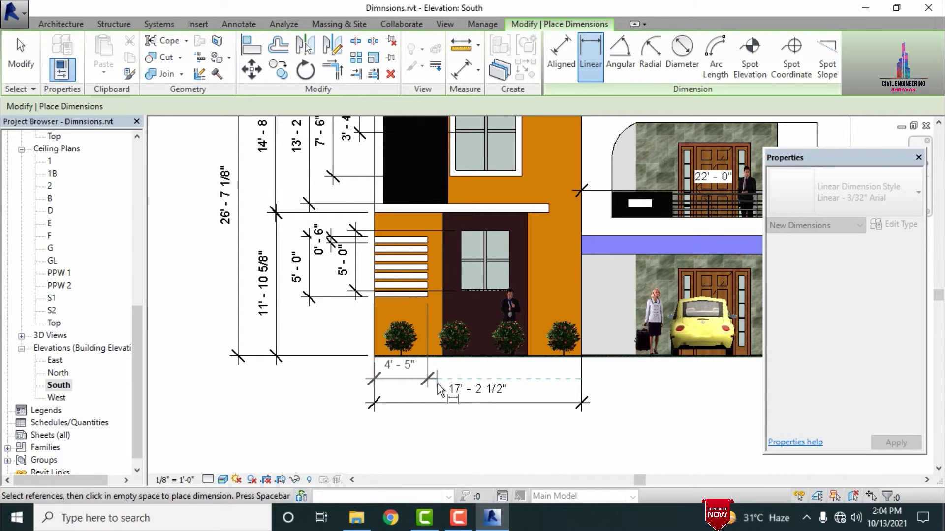
left_click(415, 388)
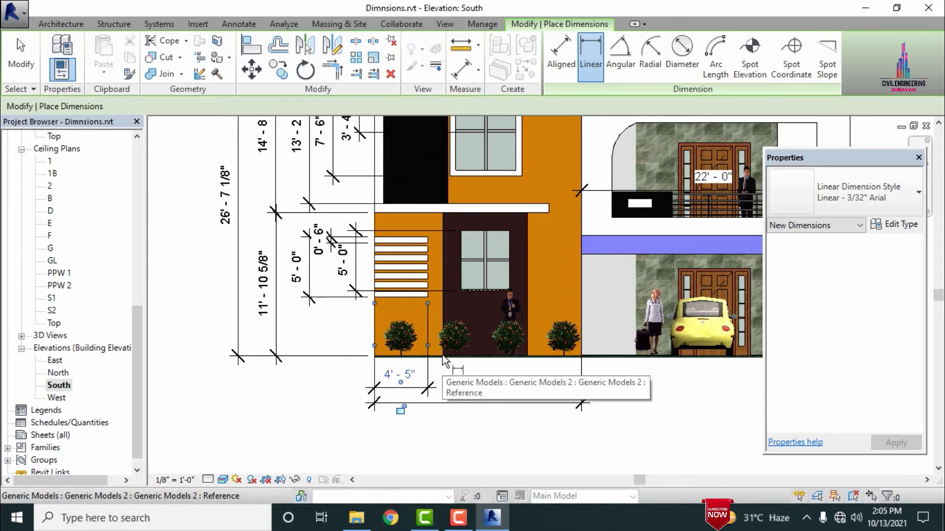
Step: Add the 7'-0" door panel and 14'-5 7/8" white slab width dimensions below the others
left_click(441, 355)
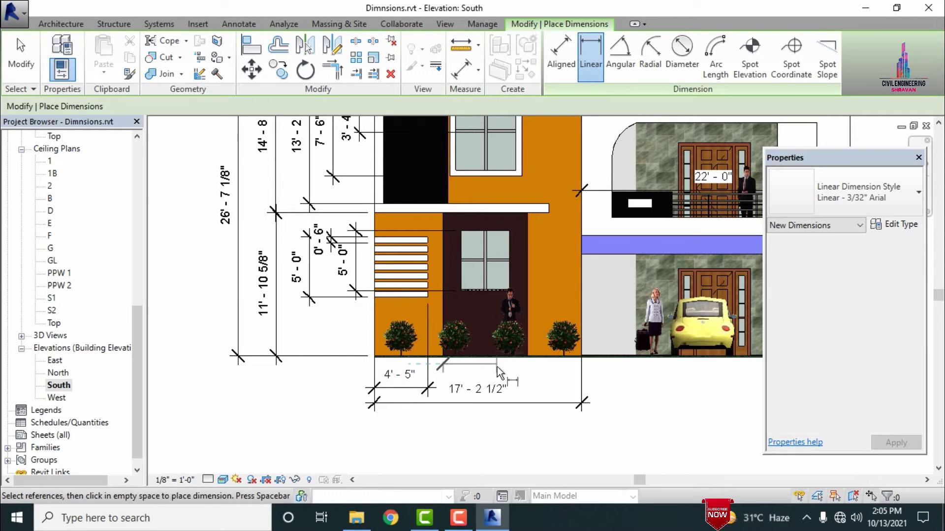
left_click(527, 357)
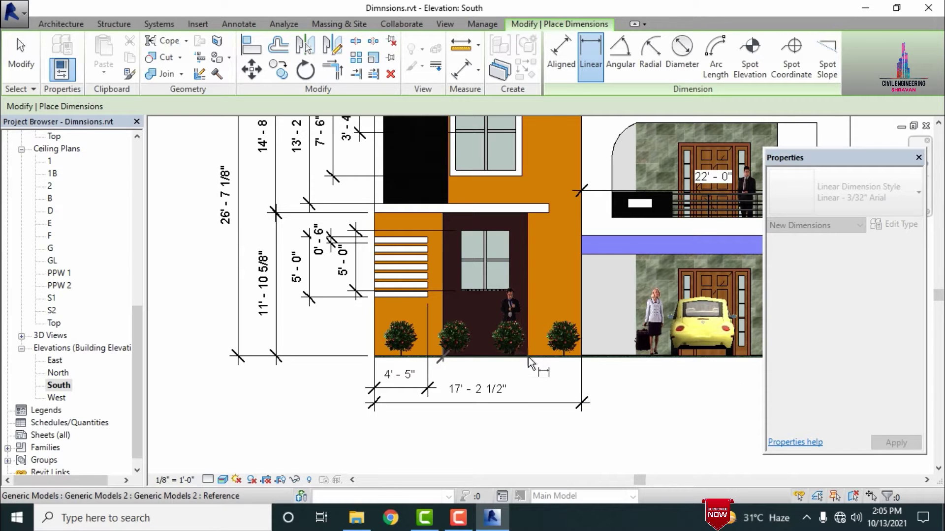
left_click(520, 387)
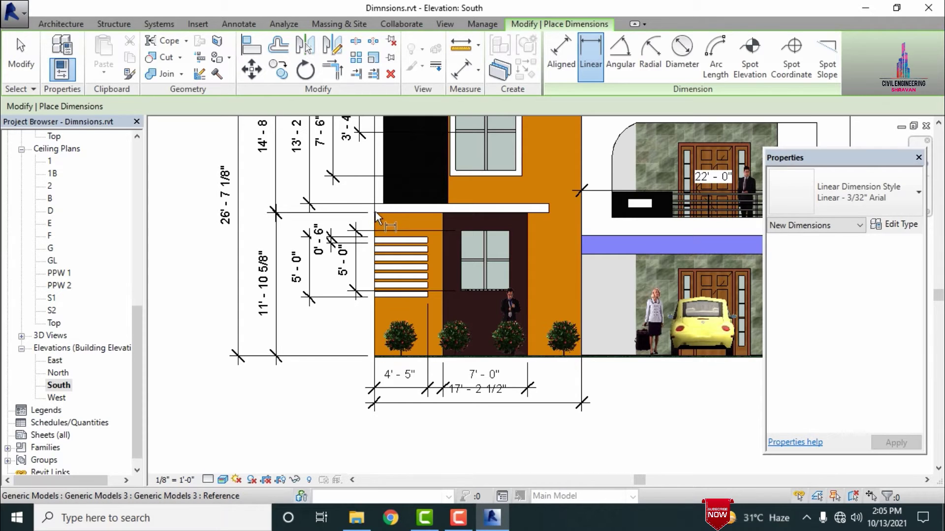
left_click(547, 219)
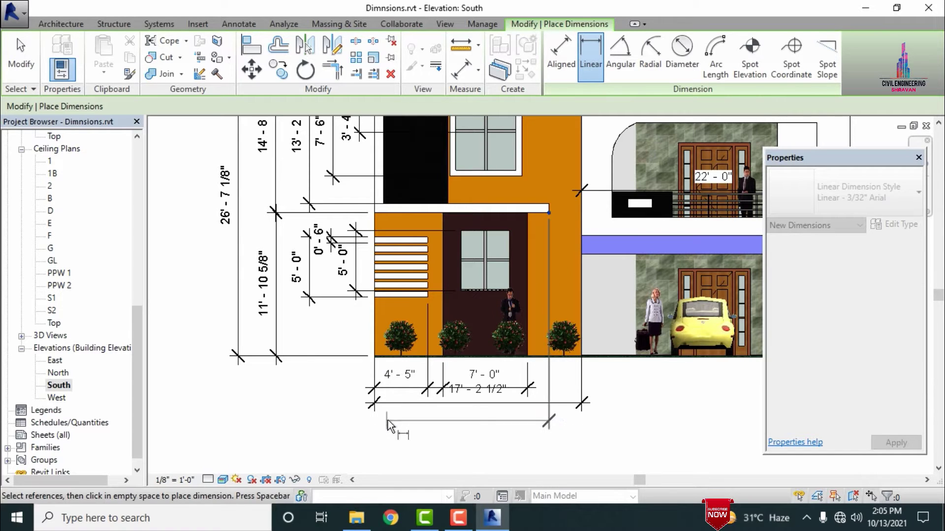
left_click(375, 211)
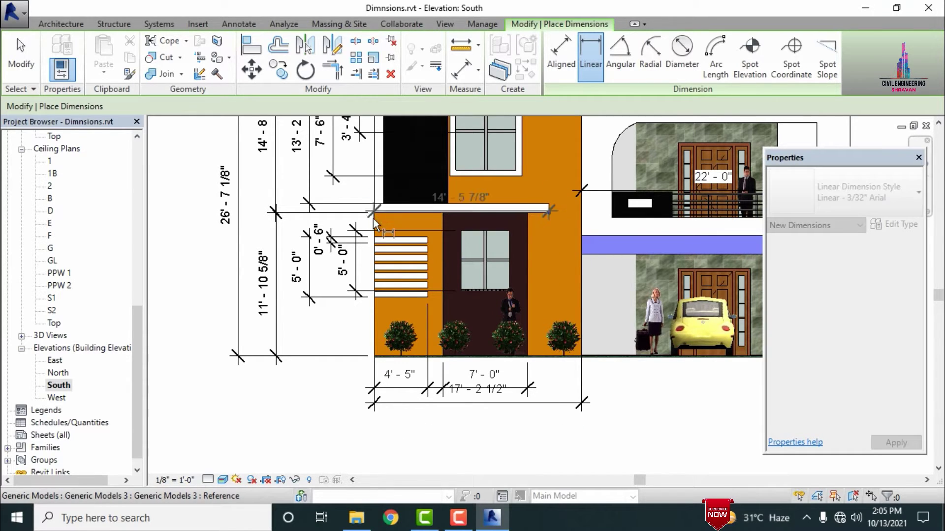
left_click(416, 432)
key("Escape")
key("Escape")
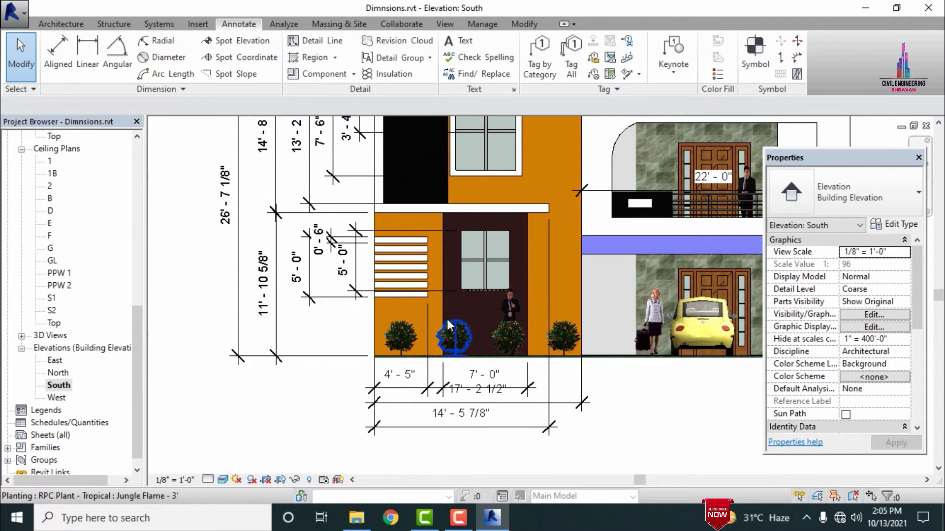
Step: Dimension the door window between its left and right edges as 3'-10 1/32" below the 14'-5 7/8" string
scroll(329, 380, "down", 4)
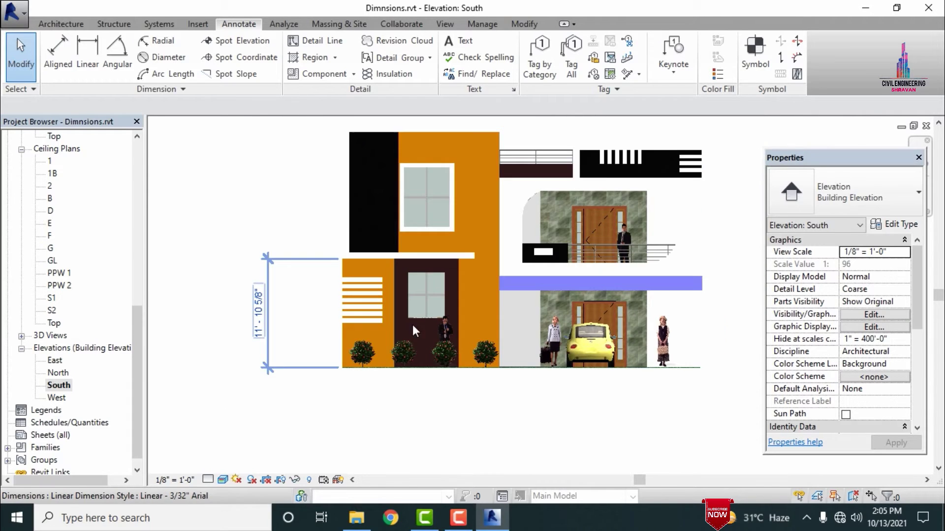
left_click(88, 55)
scroll(378, 332, "up", 3)
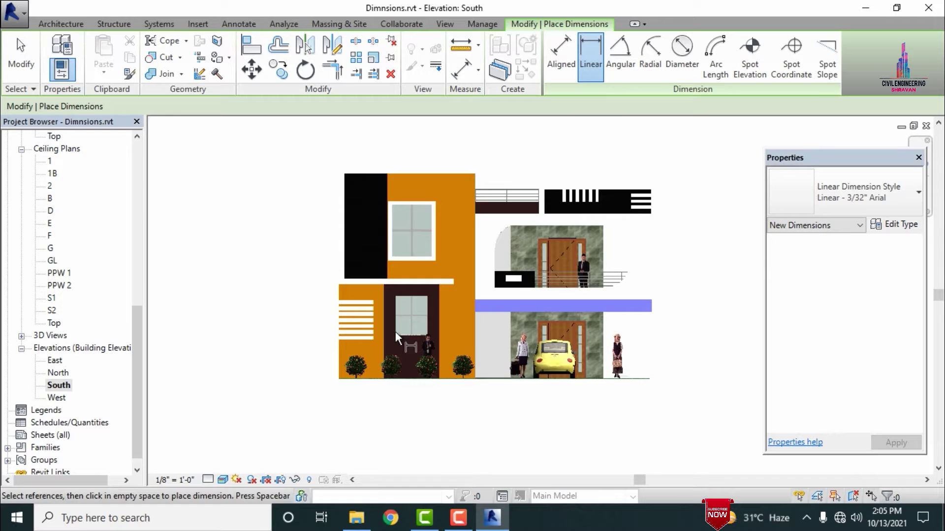
left_click(404, 336)
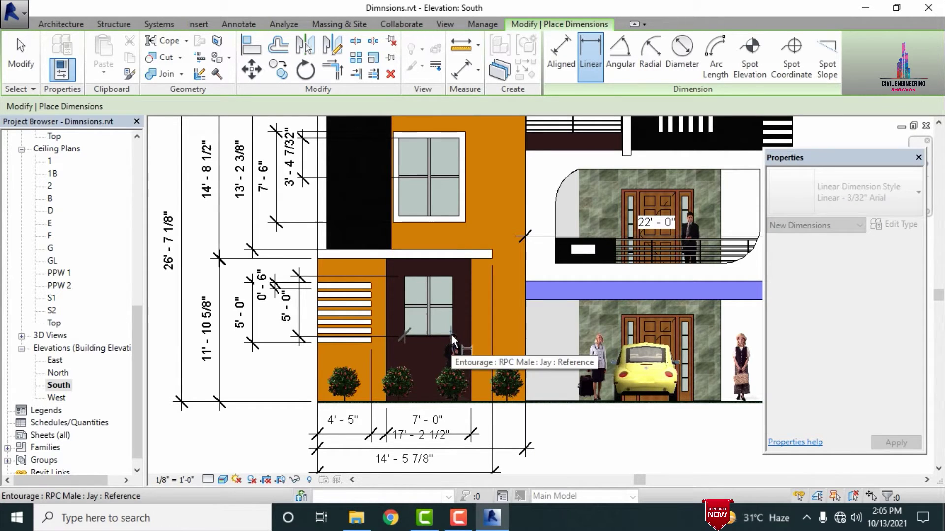
left_click(451, 335)
scroll(440, 406, "down", 3)
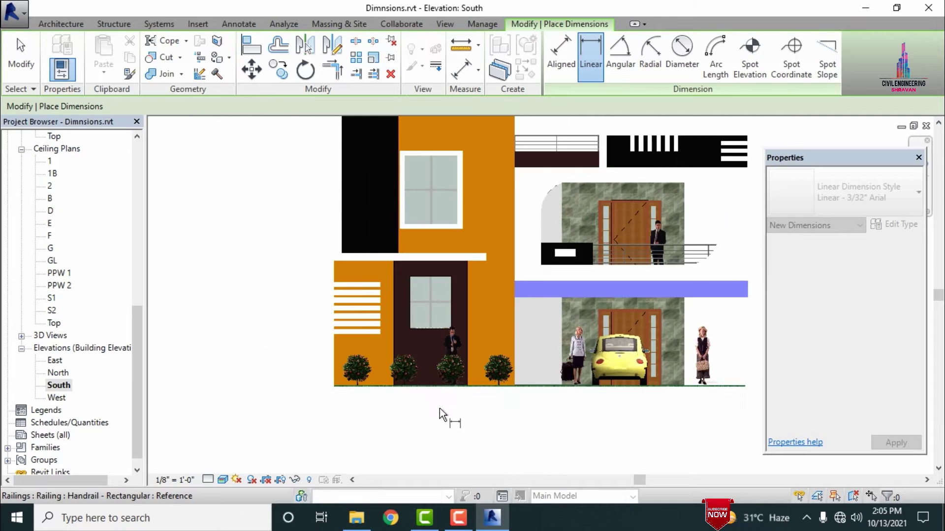
scroll(442, 403, "up", 3)
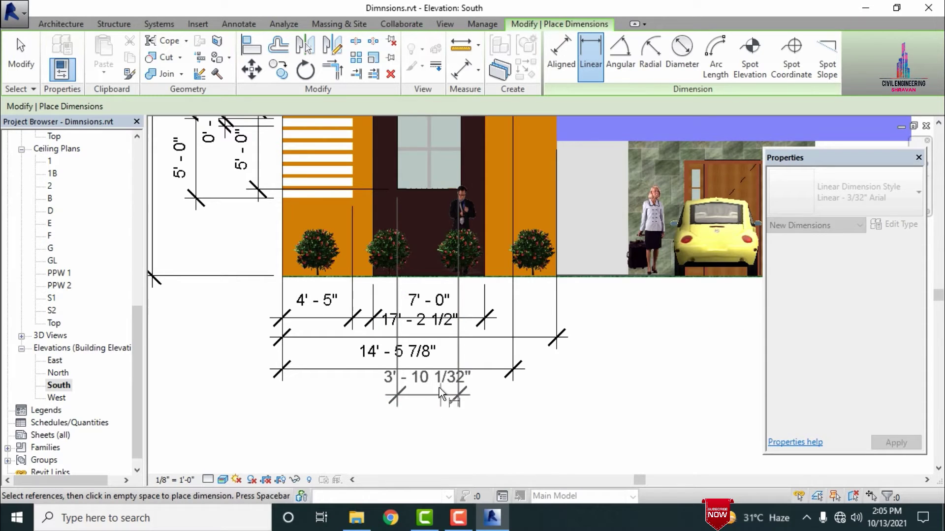
left_click(442, 402)
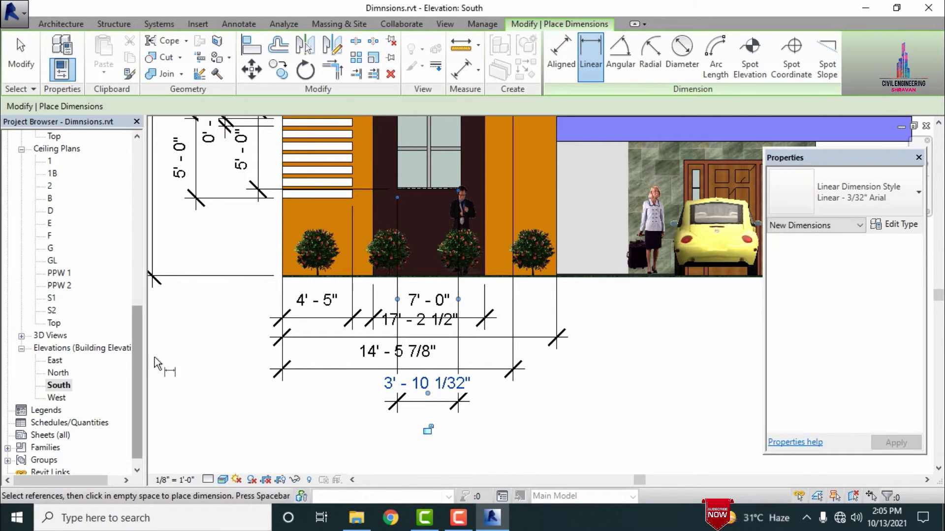
scroll(301, 392, "down", 3)
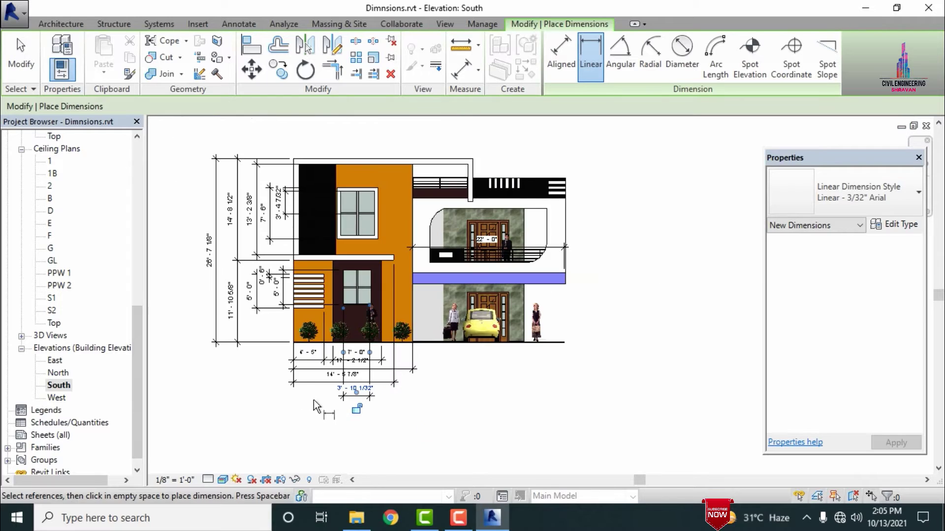
Step: Place the 26'-0" overall width and 8'-0 1/2" balcony wall dimensions above the roof
left_click(295, 159)
left_click(472, 159)
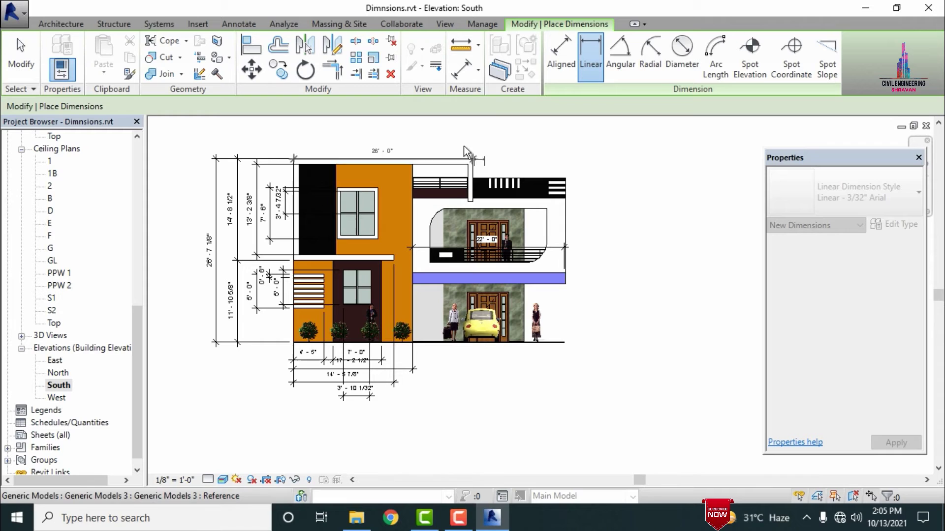
left_click(439, 123)
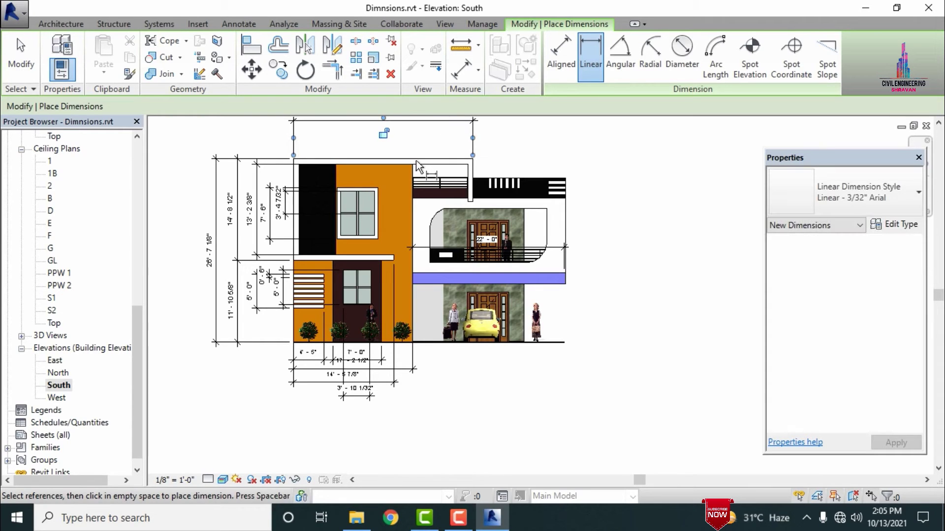
left_click(446, 175)
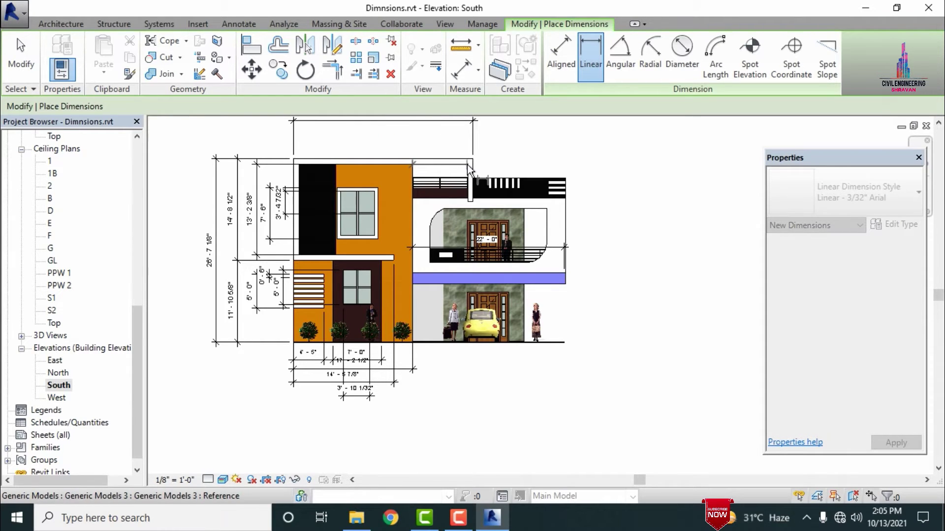
left_click(440, 147)
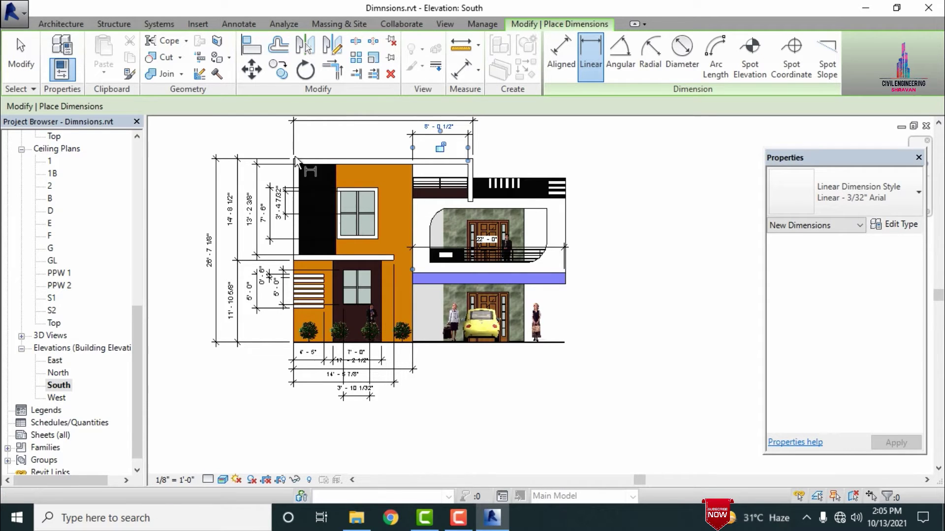
Step: Add the 16'-5 1/2" span above the building and extend its witness line to the building top
left_click(416, 173)
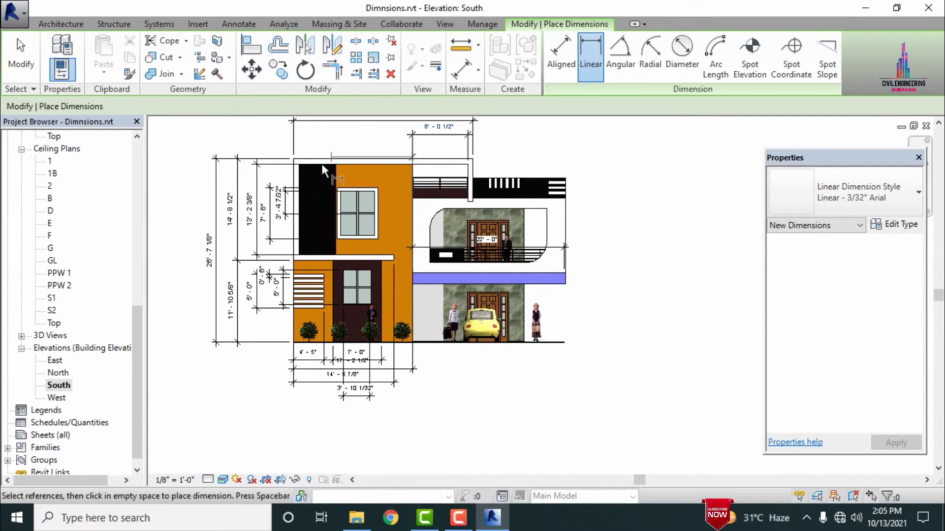
left_click(299, 164)
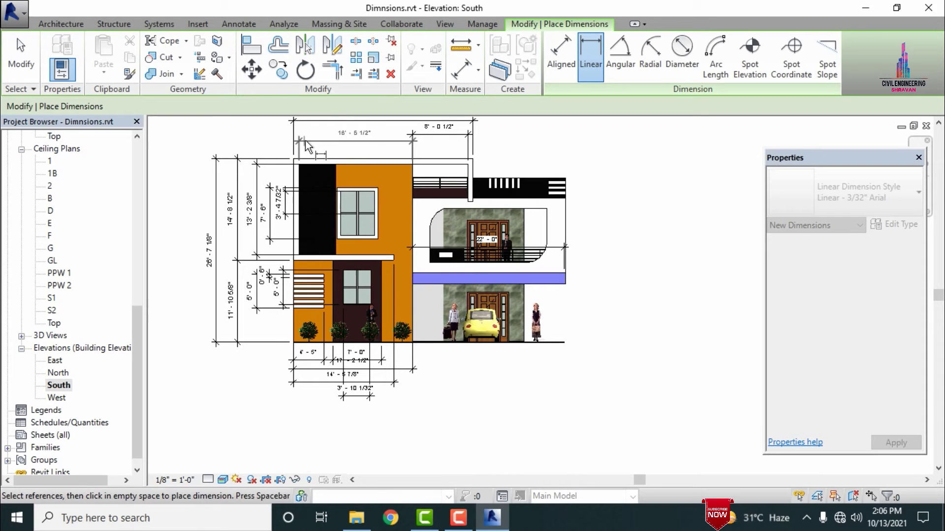
left_click(311, 142)
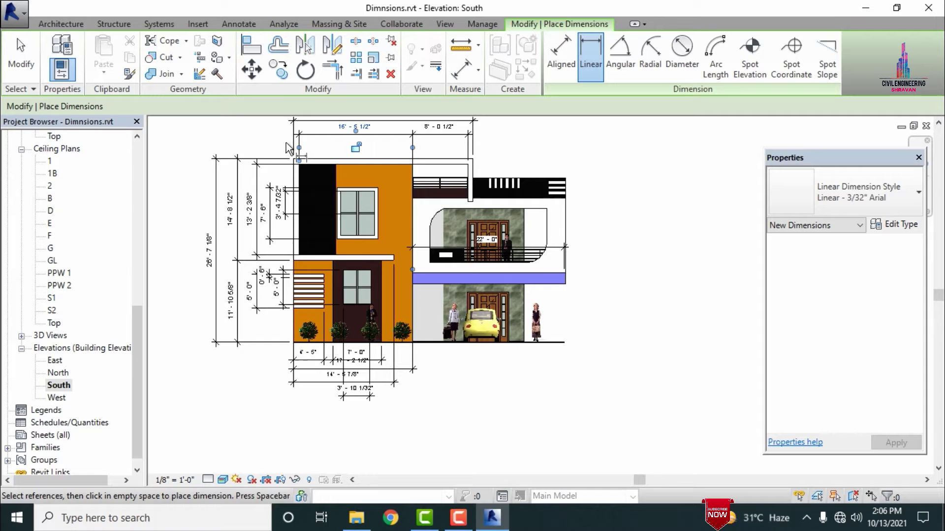
scroll(285, 143, "up", 3)
mouse_move(319, 189)
left_mouse_down()
mouse_move(312, 197)
mouse_move(318, 193)
left_mouse_up()
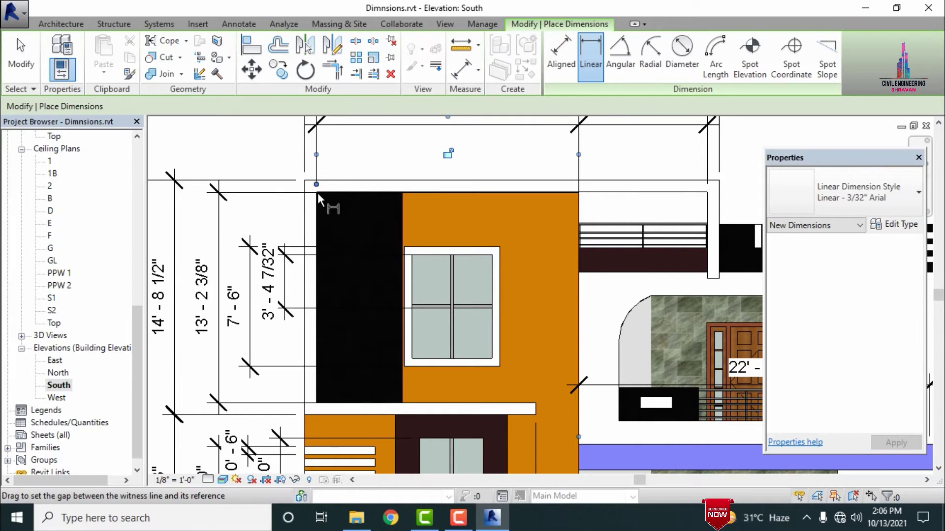
scroll(305, 194, "down", 1)
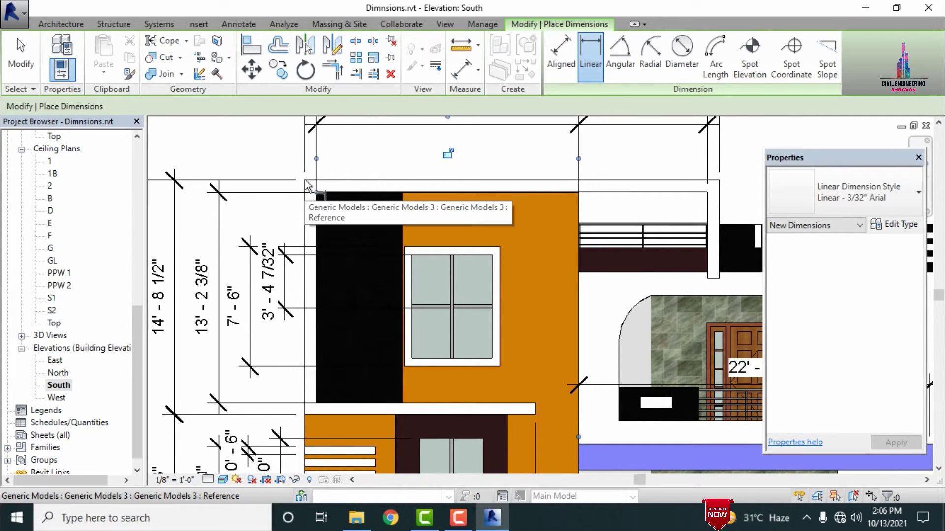
scroll(296, 199, "down", 2)
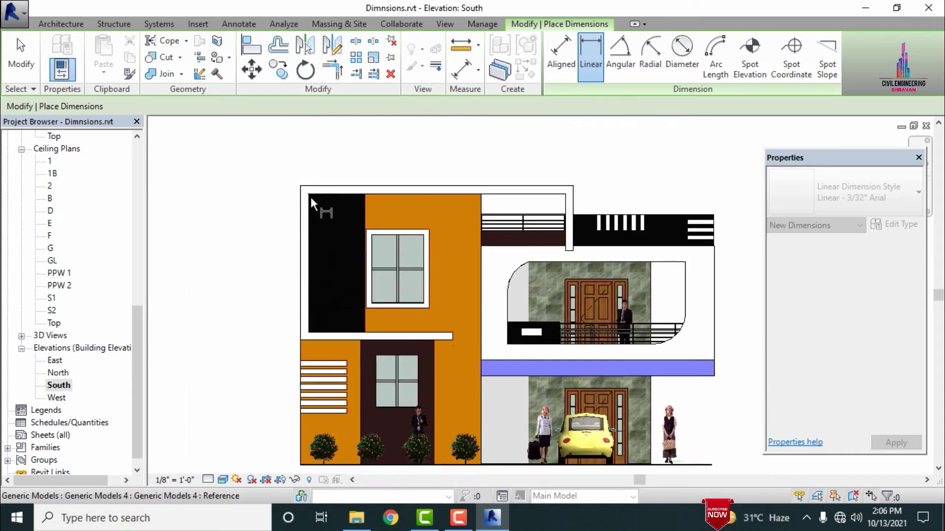
scroll(308, 197, "up", 4)
scroll(307, 188, "down", 1)
Step: Add the 0'-9" dimension at the black wall's upper-left edge, then zoom out
left_click(308, 188)
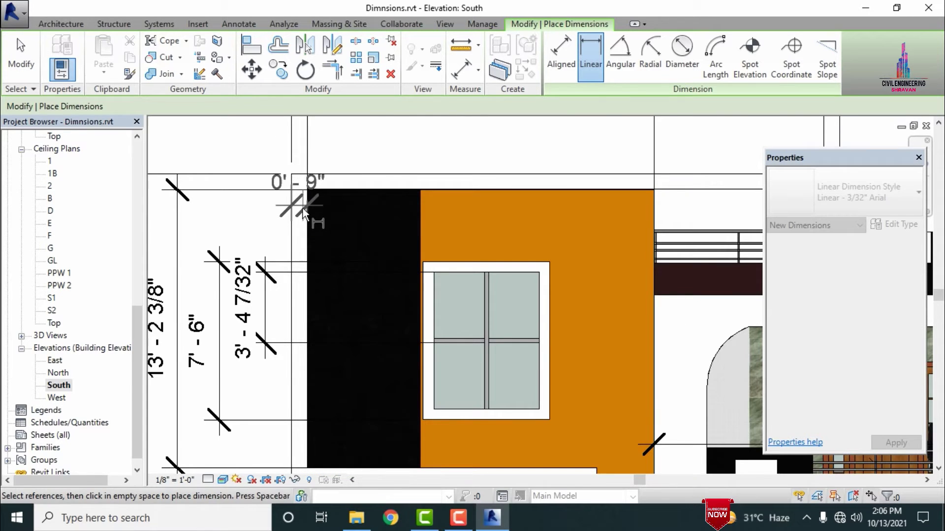
scroll(297, 189, "down", 2)
scroll(297, 188, "down", 3)
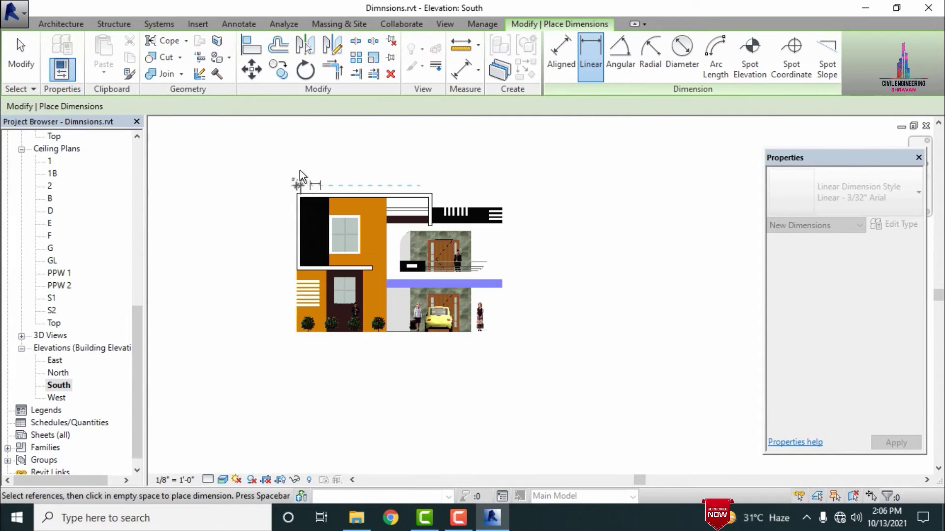
scroll(302, 183, "up", 4)
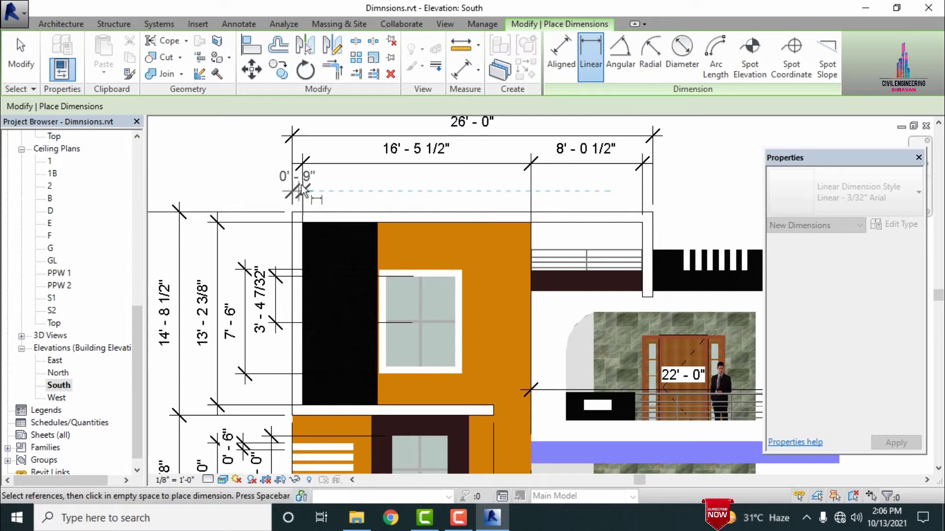
left_click(317, 194)
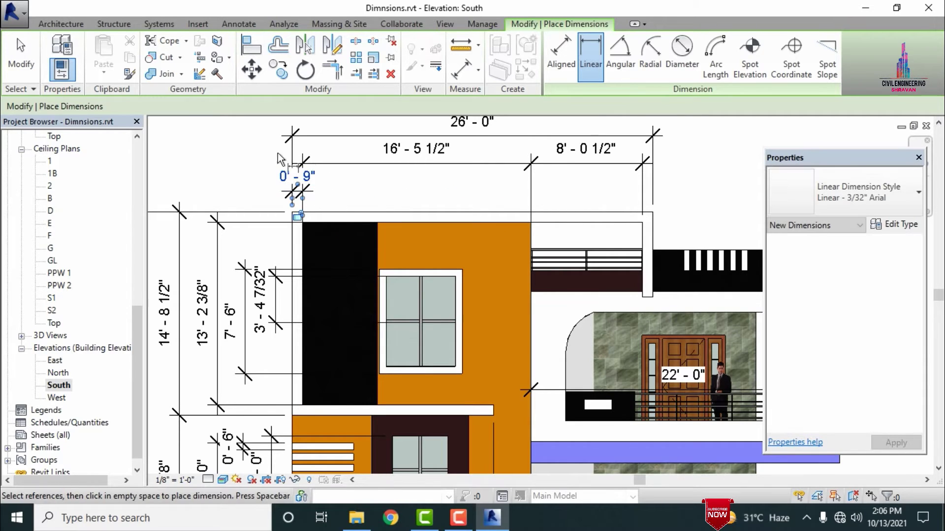
scroll(230, 188, "down", 1)
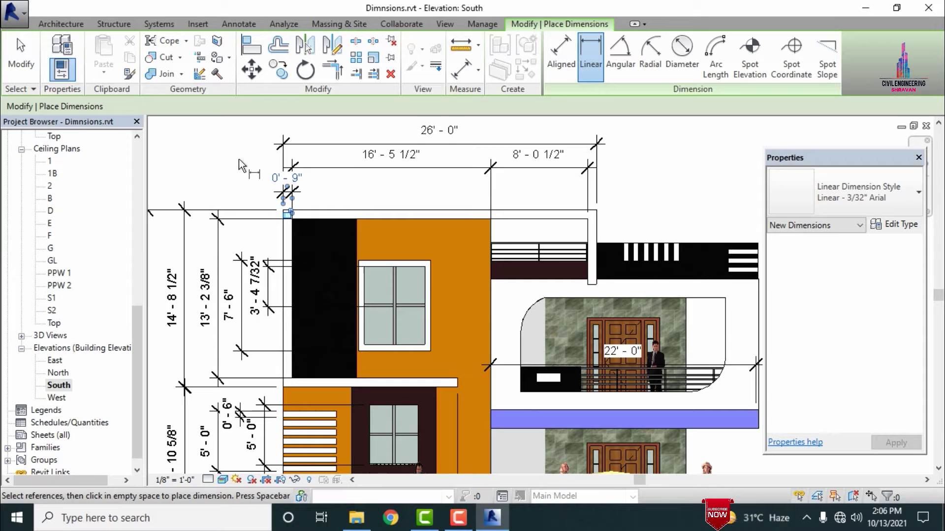
scroll(238, 158, "down", 1)
scroll(539, 239, "down", 2)
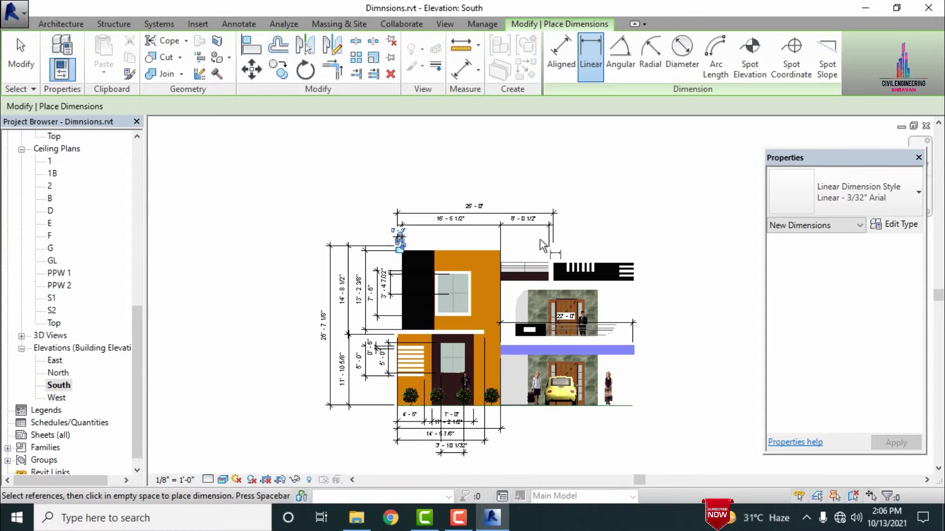
Step: Dimension the wing between its wall corners as 16'-2 1/2" and snap the witness line to the corner
scroll(527, 414, "up", 3)
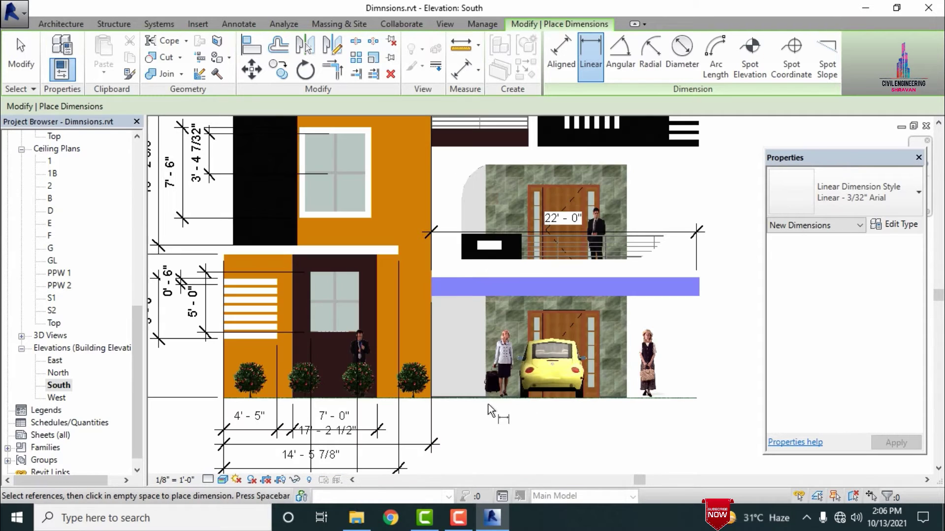
left_click(432, 399)
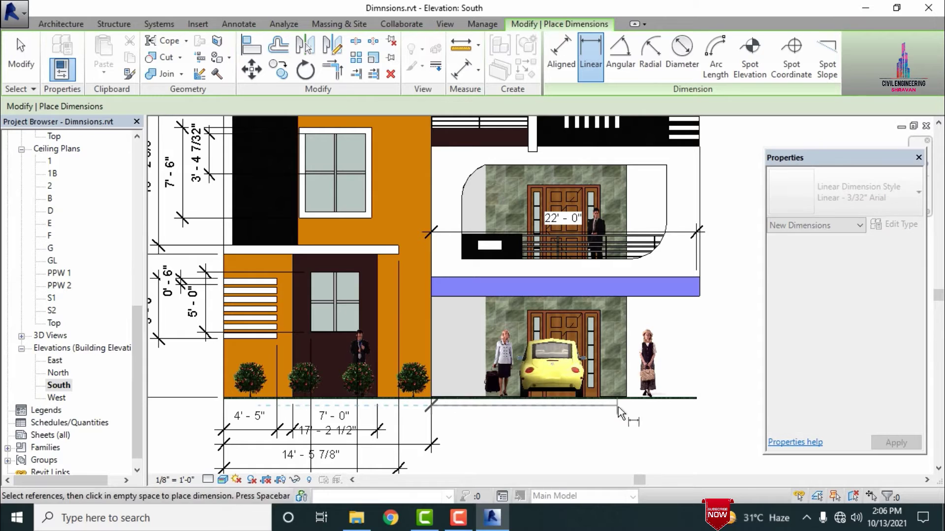
left_click(625, 396)
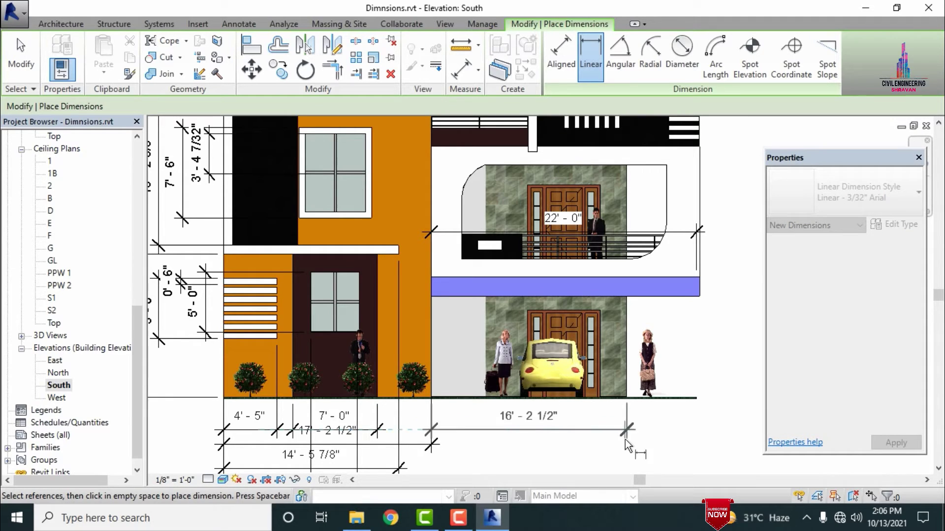
left_click(621, 472)
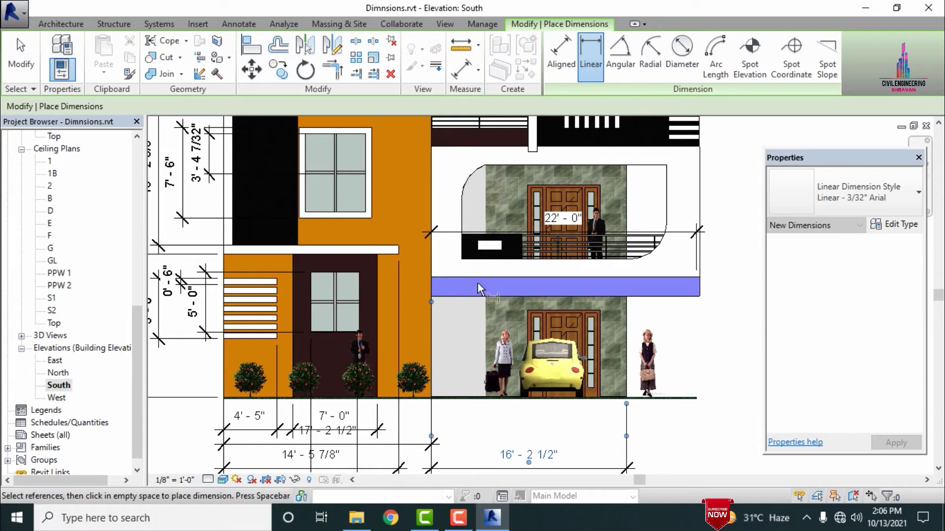
left_click_drag(431, 302, 431, 296)
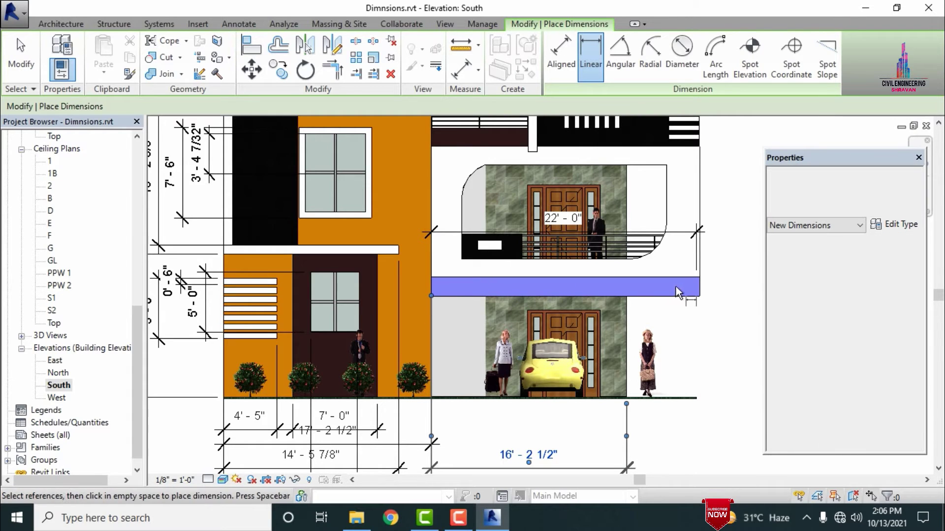
Step: Add the overall 22'-3" horizontal dimension beneath the right wing
left_click(699, 299)
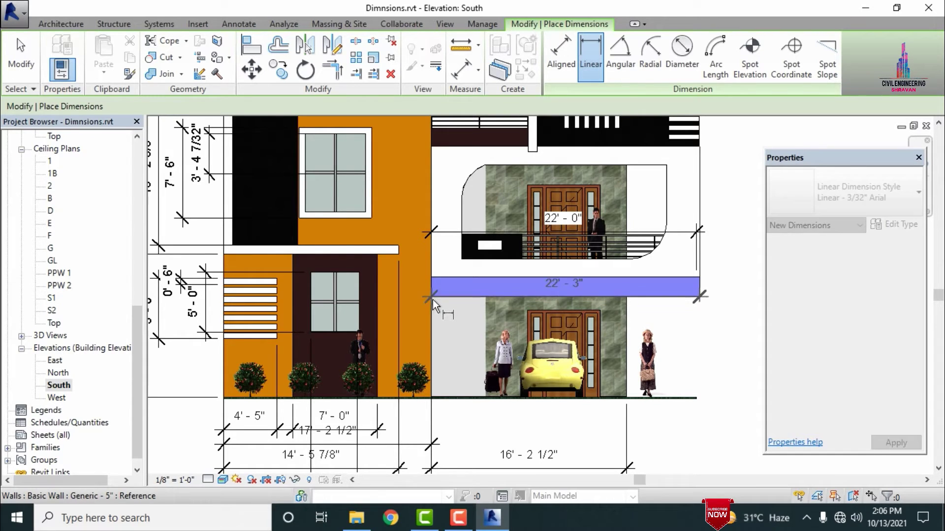
scroll(500, 345, "down", 1)
scroll(509, 287, "down", 1)
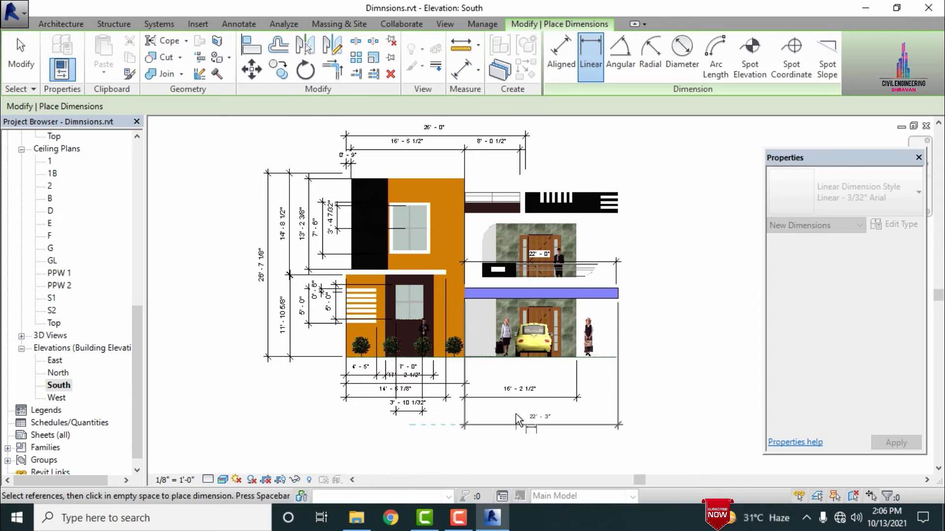
scroll(518, 414, "up", 1)
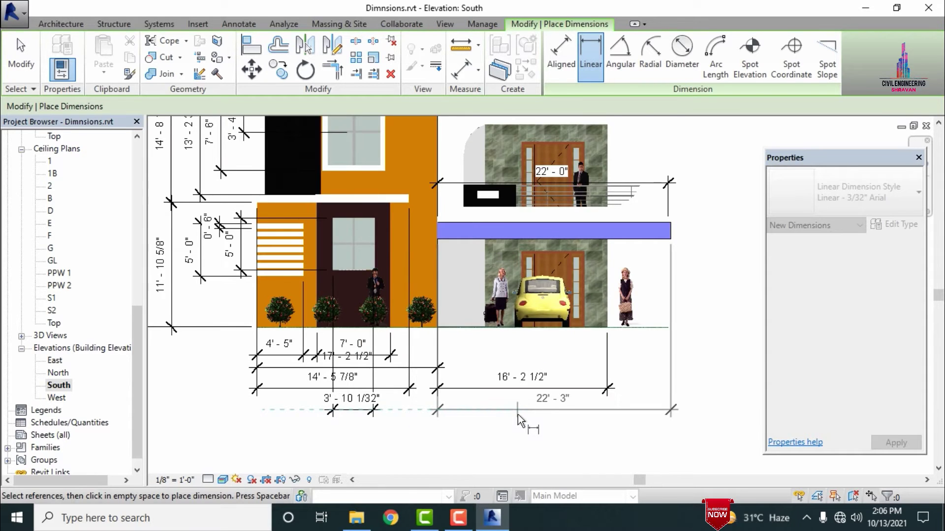
left_click(518, 416)
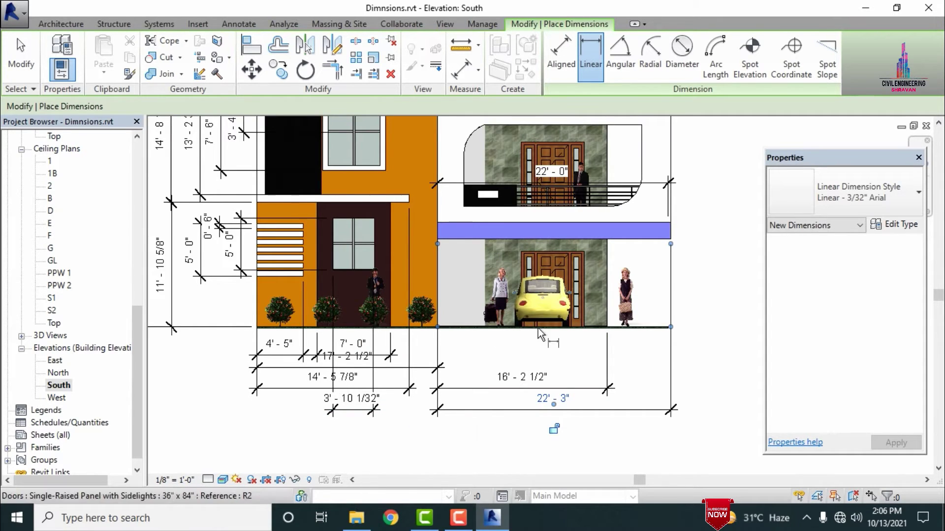
Step: Dimension the garage door's width as 6'-0" below the door, then zoom back out over the facade
scroll(519, 253, "up", 3)
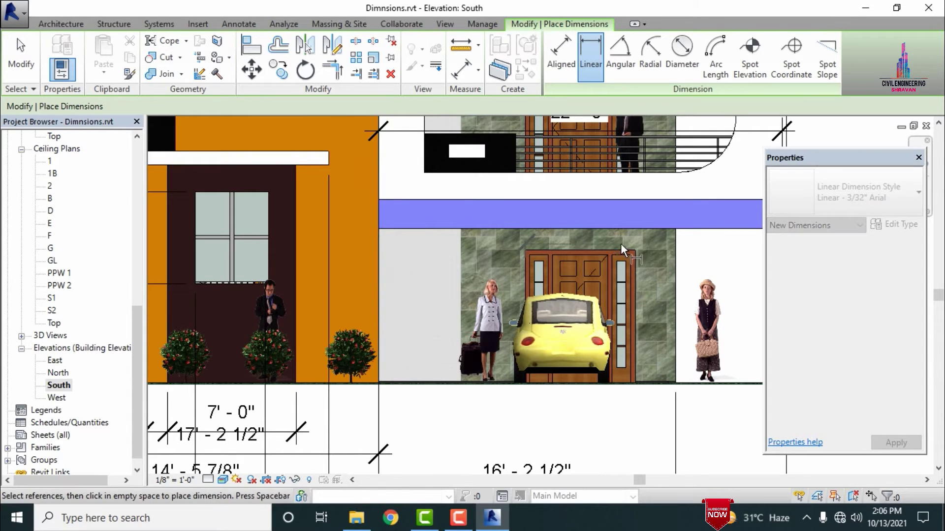
left_click(633, 250)
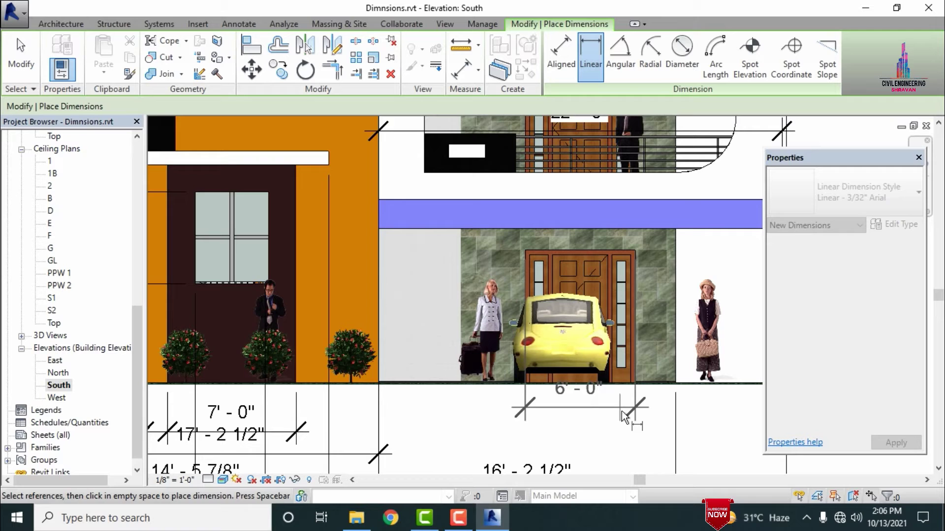
left_click(611, 432)
scroll(367, 371, "down", 1)
scroll(440, 346, "down", 2)
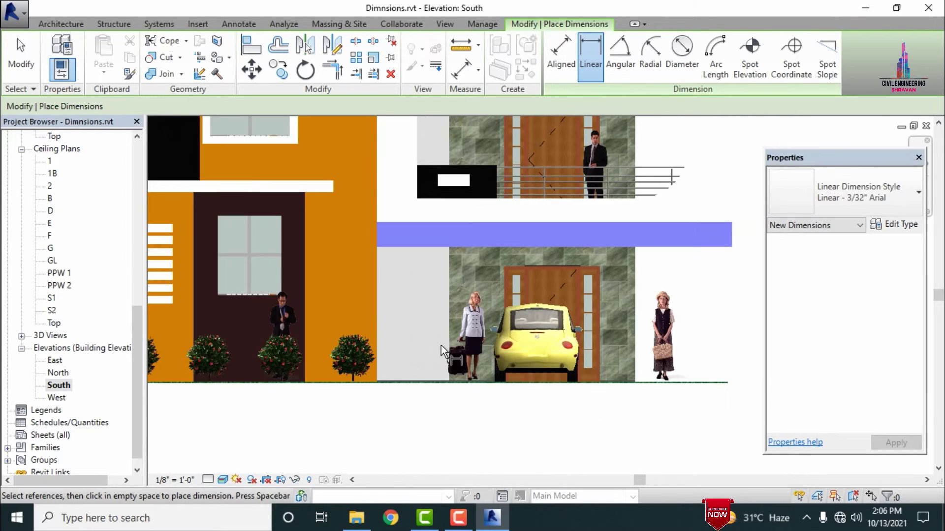
scroll(684, 418, "down", 1)
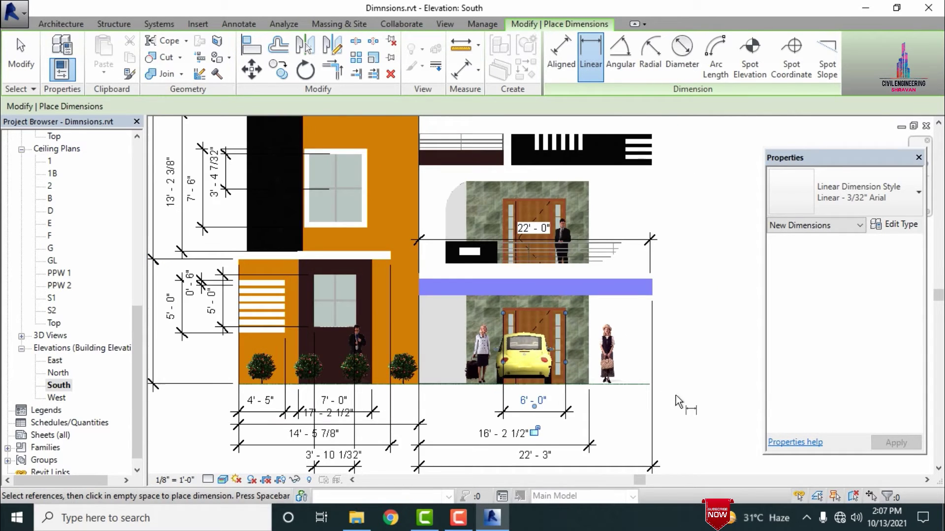
scroll(621, 341, "down", 1)
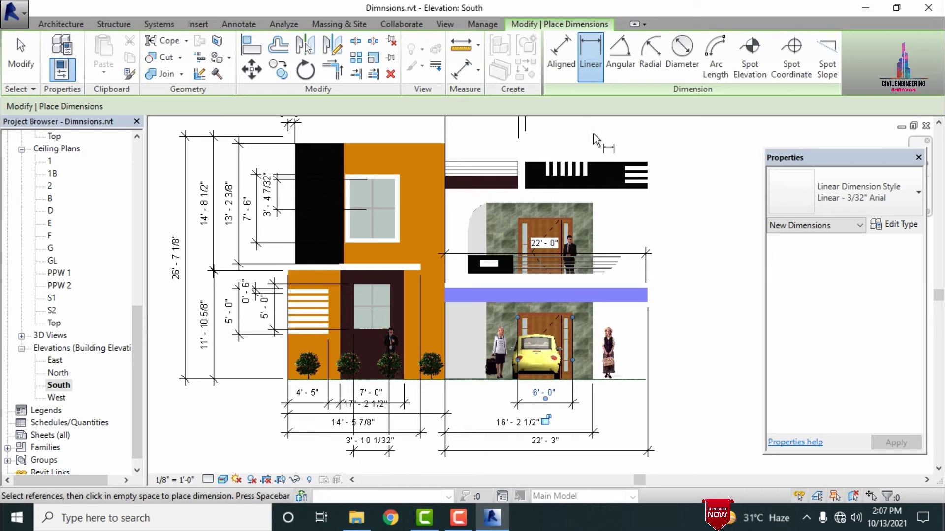
middle_click_drag(593, 135, 550, 193)
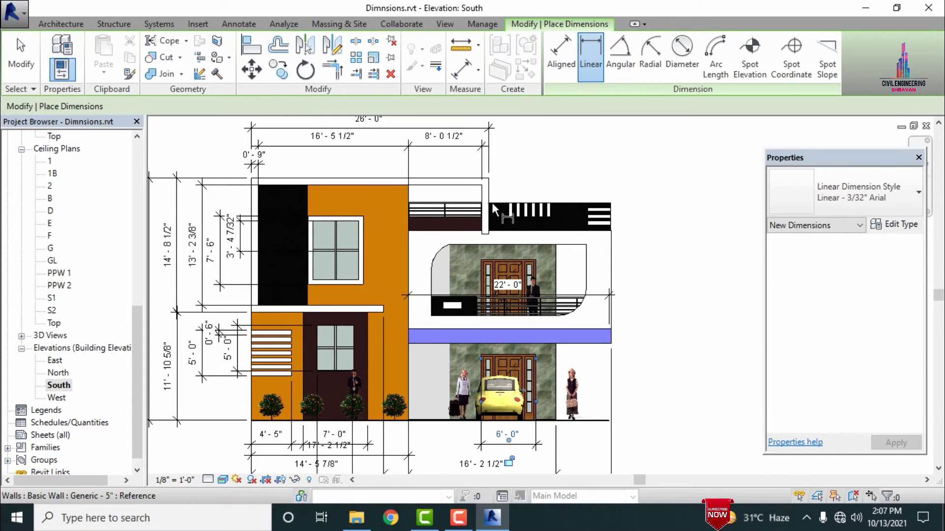
Step: Add 13'-5" and 4'-7" width dimensions above the upper wall and black parapet
left_click(489, 203)
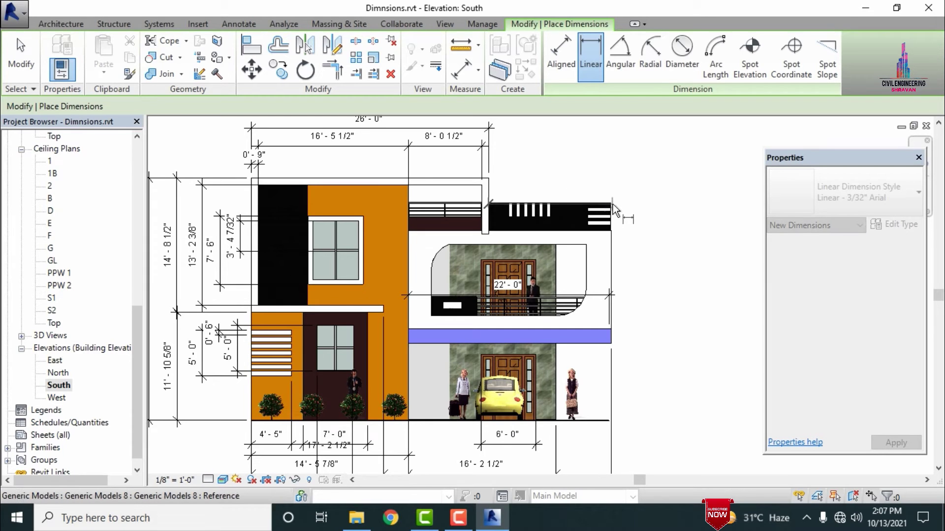
left_click(612, 204)
left_click(597, 136)
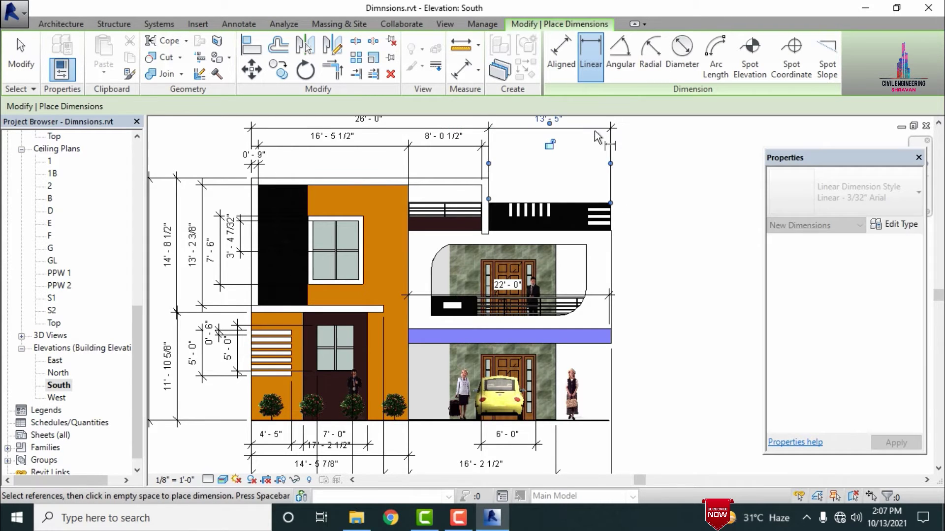
scroll(512, 205, "up", 3)
left_click(512, 205)
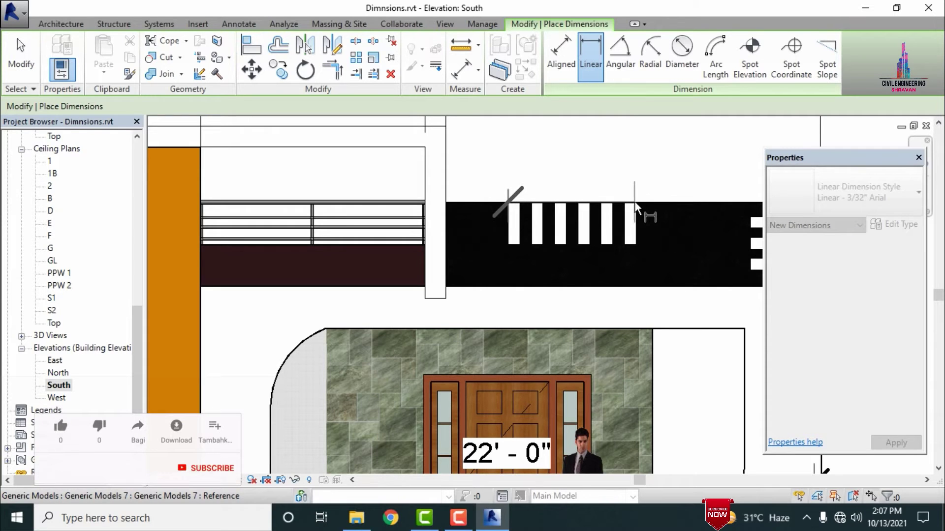
left_click(636, 203)
scroll(562, 228, "down", 4)
scroll(562, 169, "up", 1)
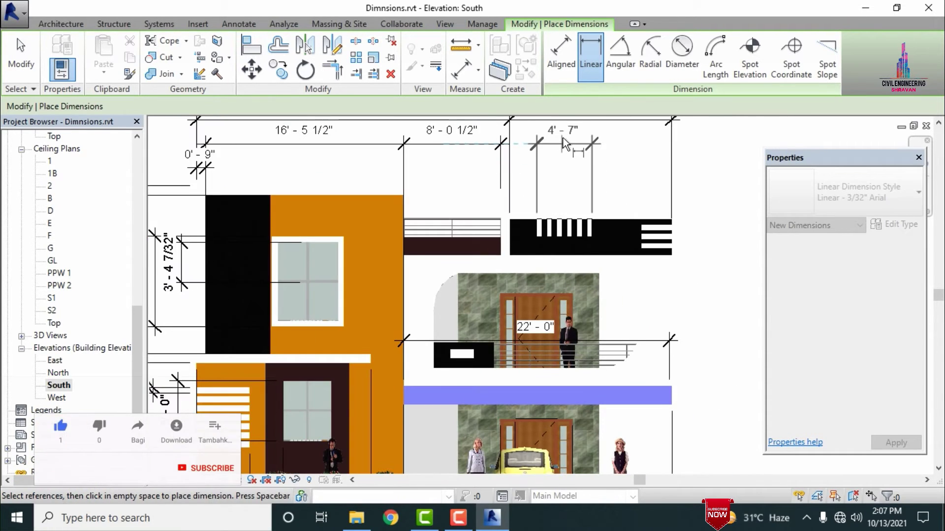
left_click(565, 143)
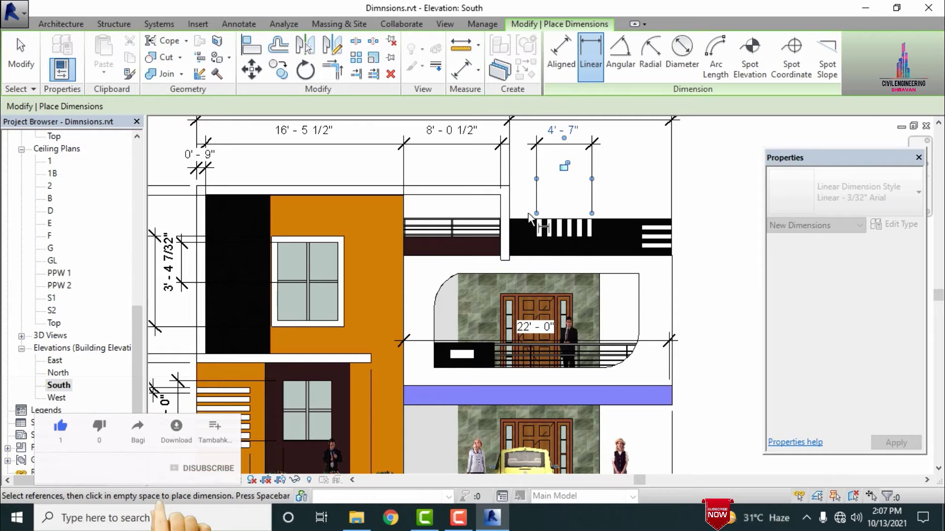
Step: Add 2'-2 25/32" and 4'-1 7/32" dimensions above the parapet's black bar and stripes
scroll(527, 214, "up", 3)
left_click(562, 224)
left_click(500, 222)
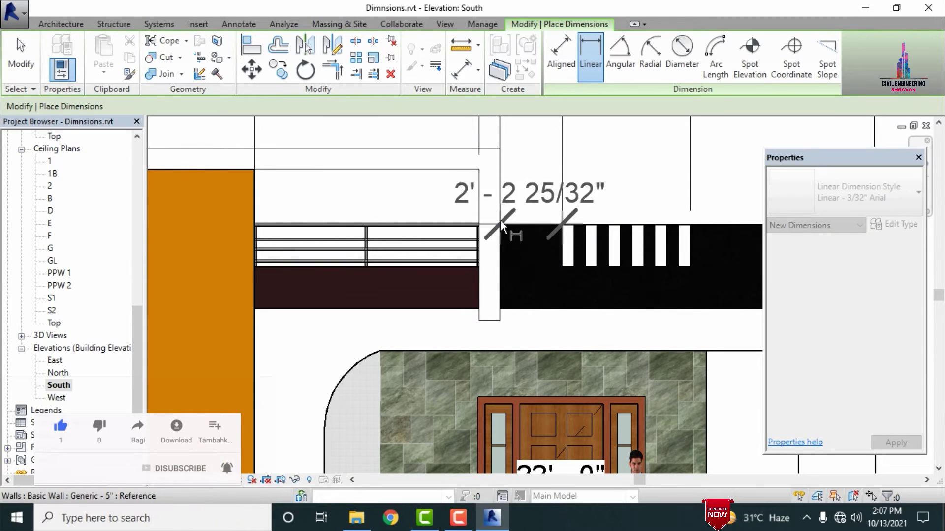
scroll(522, 162, "down", 3)
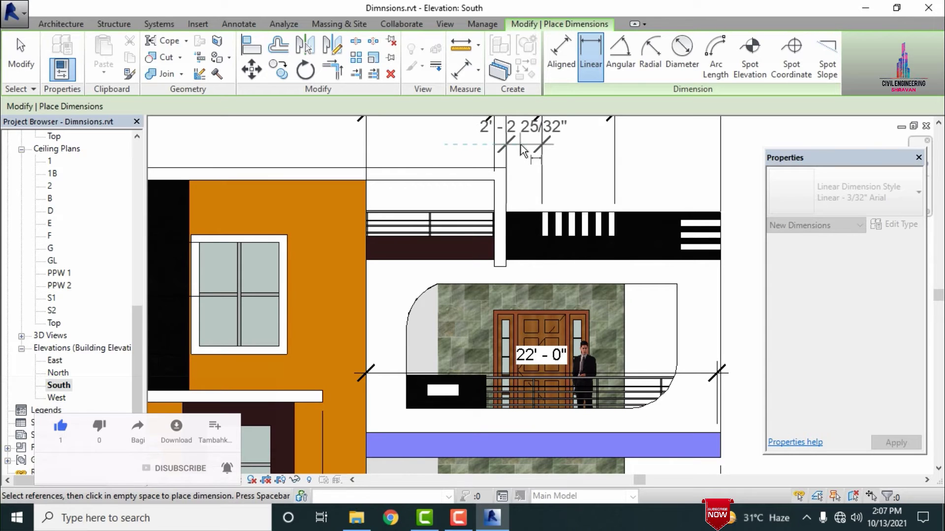
left_click(522, 155)
scroll(474, 175, "down", 3)
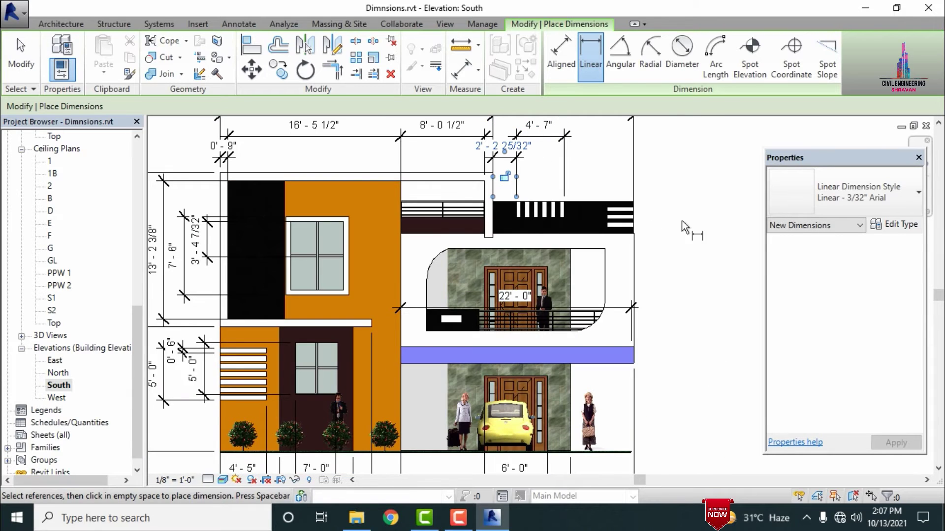
scroll(681, 225, "up", 3)
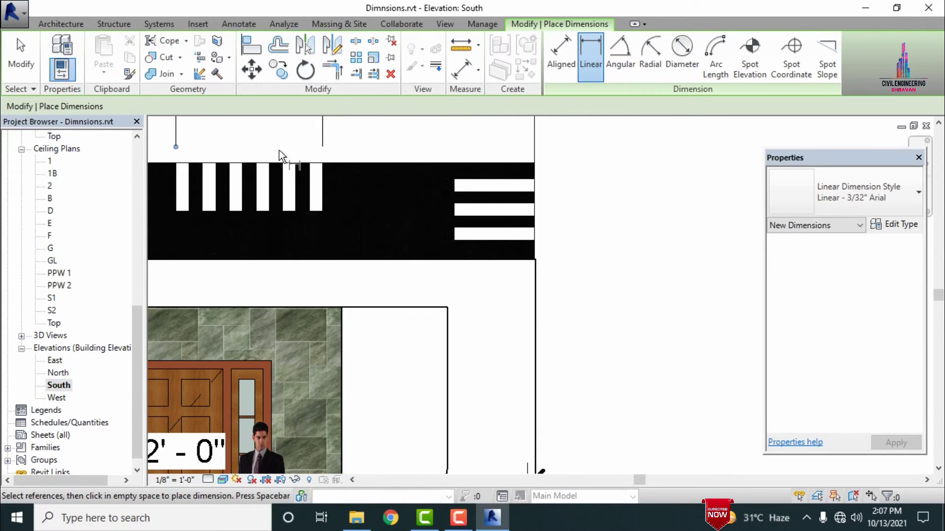
left_click(323, 164)
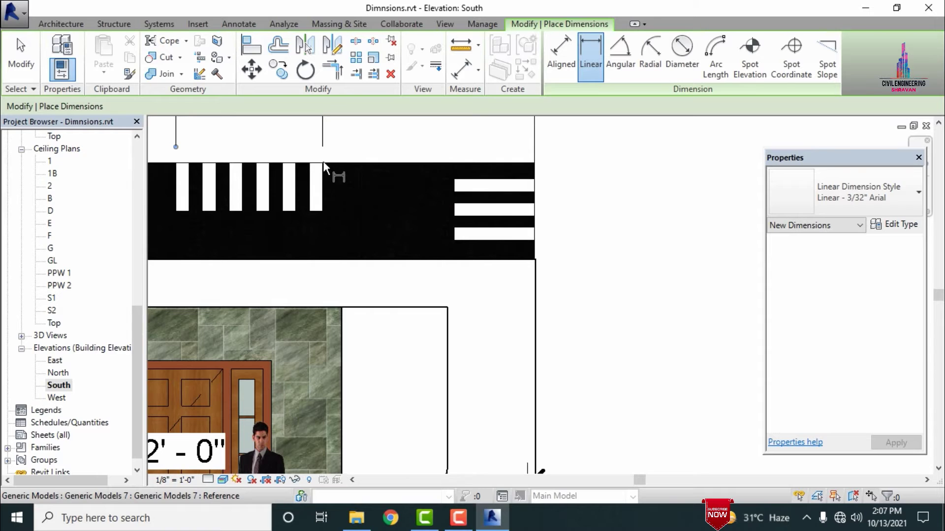
left_click(455, 179)
scroll(439, 139, "down", 4)
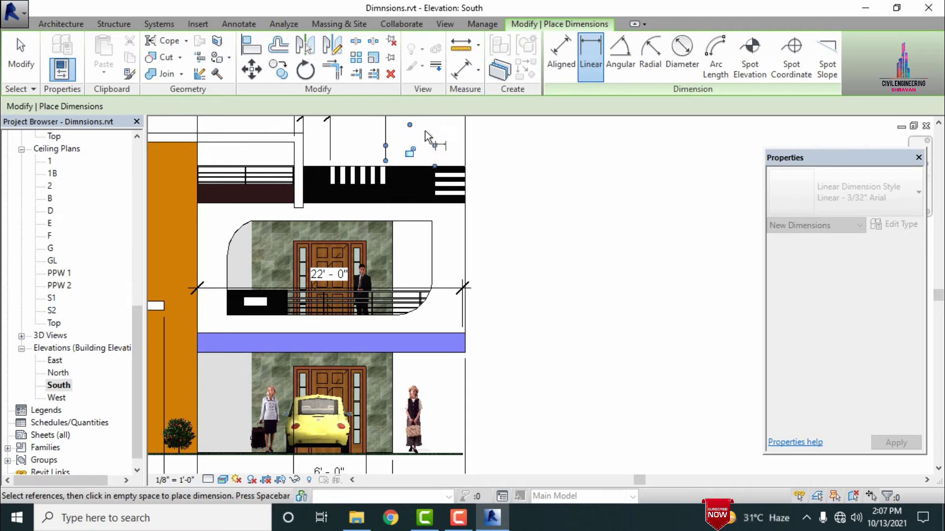
left_click(425, 131)
Step: Dimension the striped band up to its right edge, placed above the band
scroll(455, 150, "up", 3)
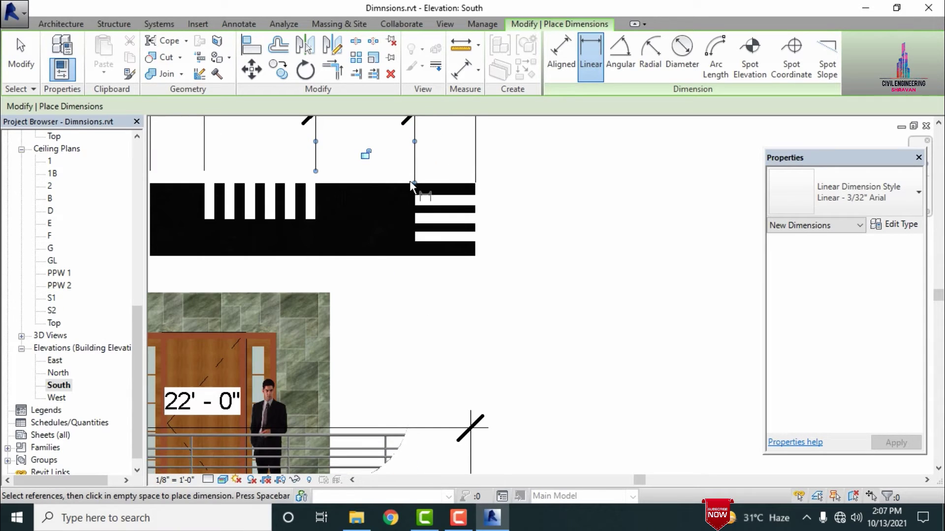
left_click(415, 199)
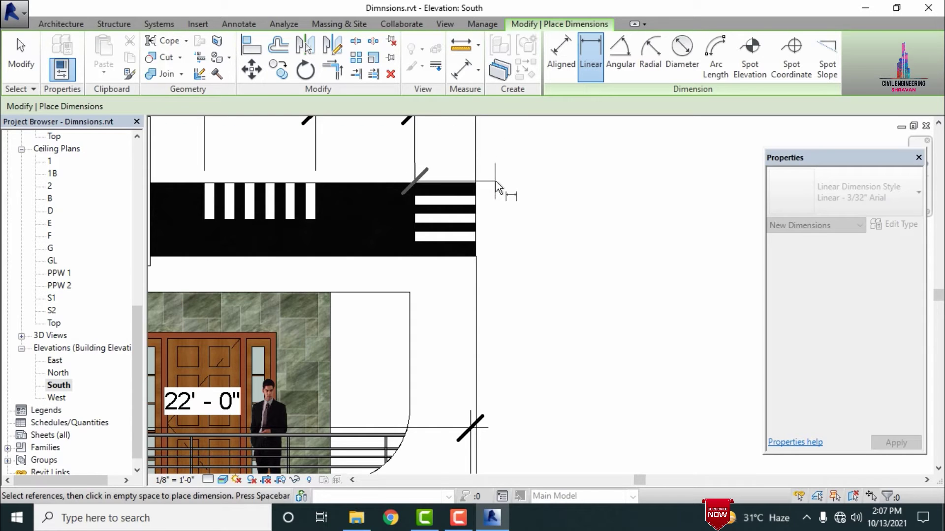
left_click(475, 197)
scroll(467, 192, "down", 3)
left_click(449, 176)
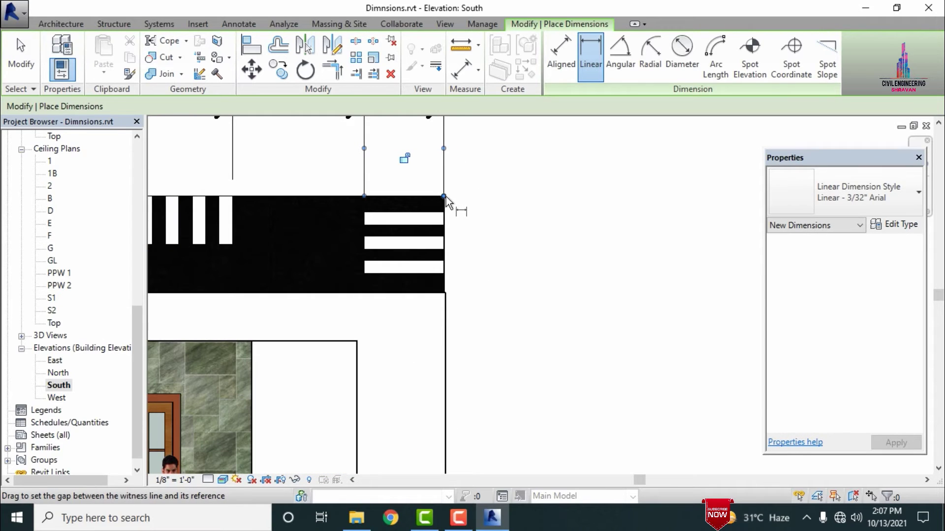
Step: Add 3'-0" and 1'-11" vertical dimensions beside the band on the right
left_click(441, 294)
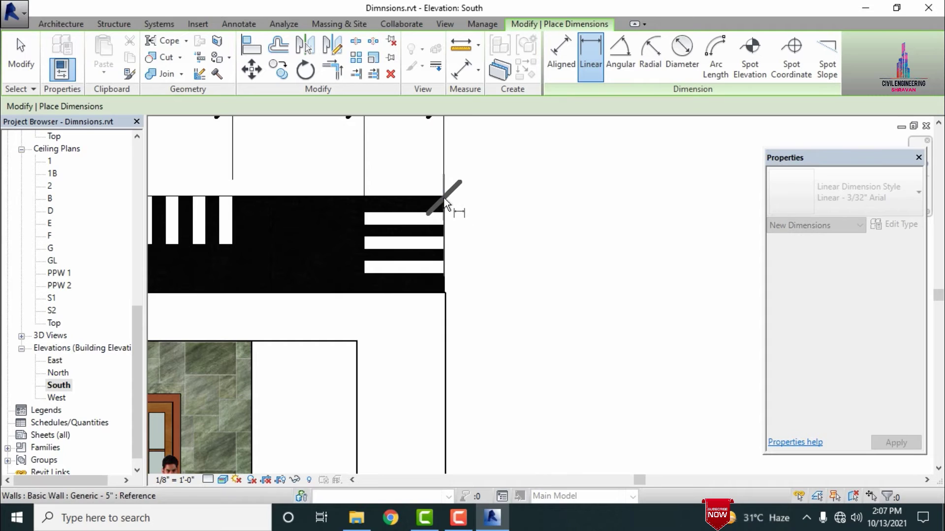
left_click(442, 196)
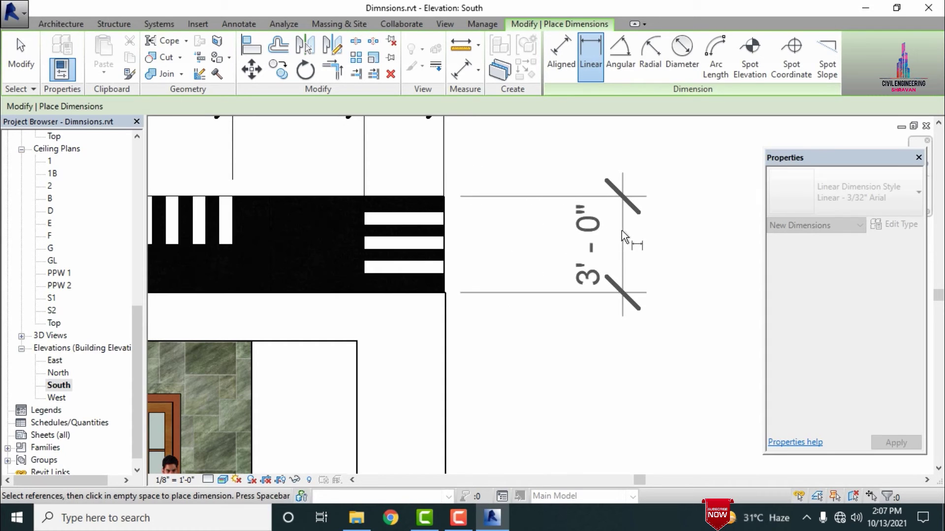
left_click(634, 225)
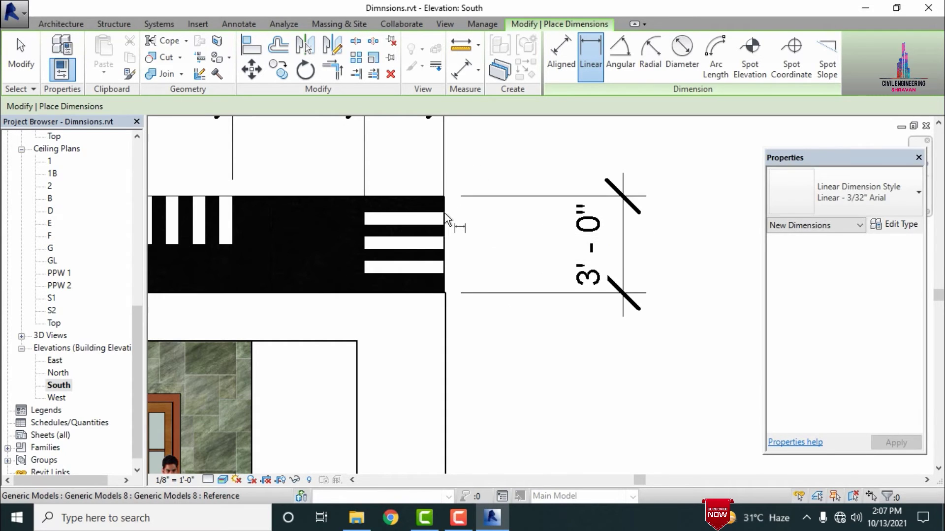
left_click(449, 246)
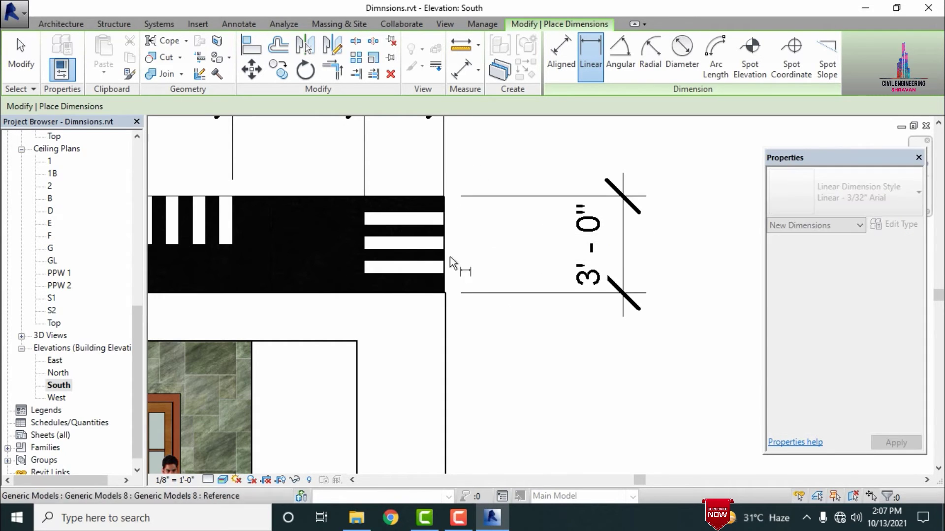
left_click(446, 213)
left_click(537, 217)
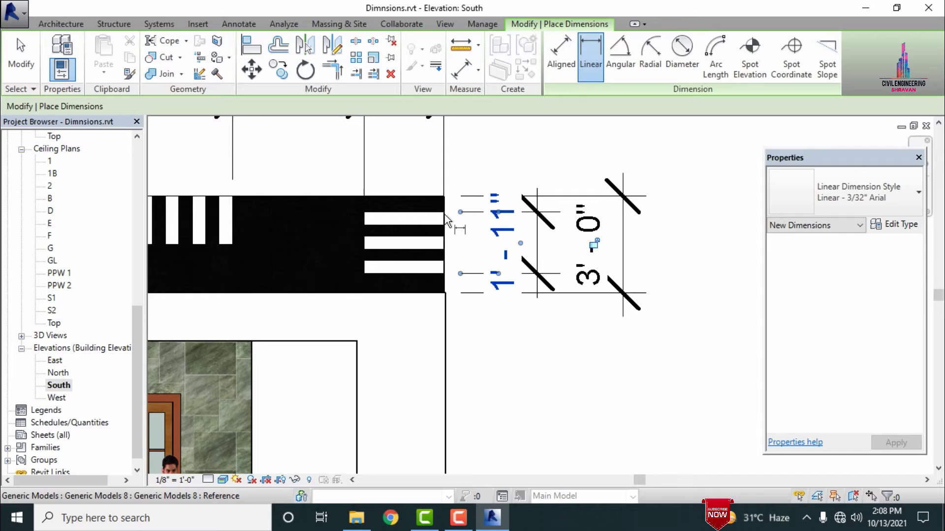
Step: Add a 0'-5" dimension on the hatch lines, discarding an accidental 0'-0" preview
left_click(445, 224)
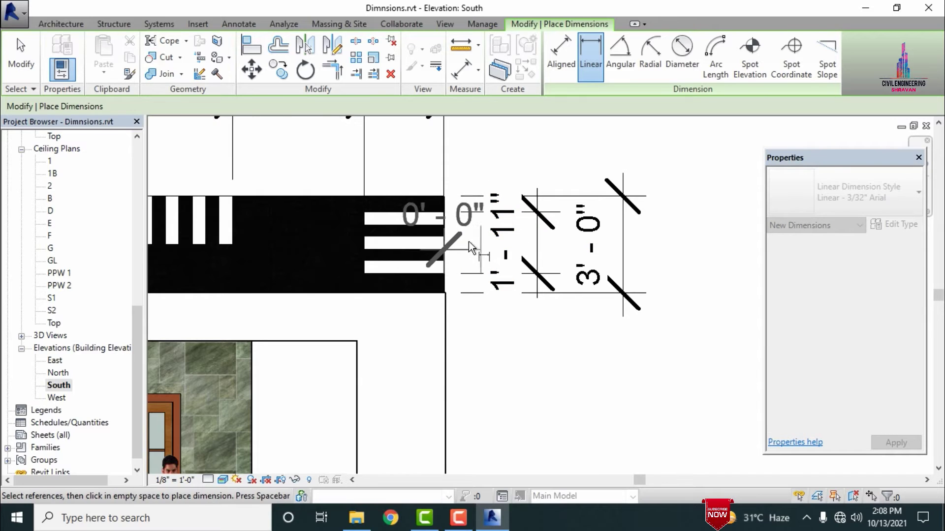
key("Escape")
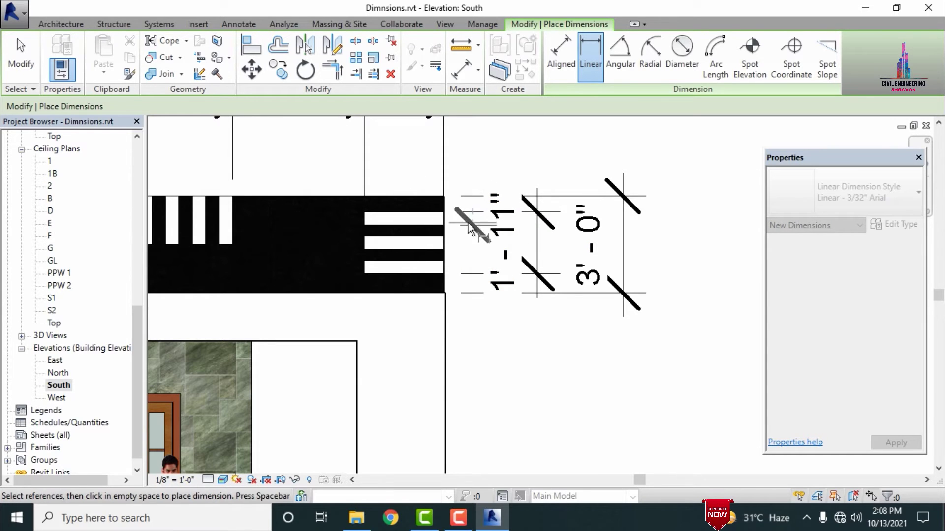
left_click(443, 219)
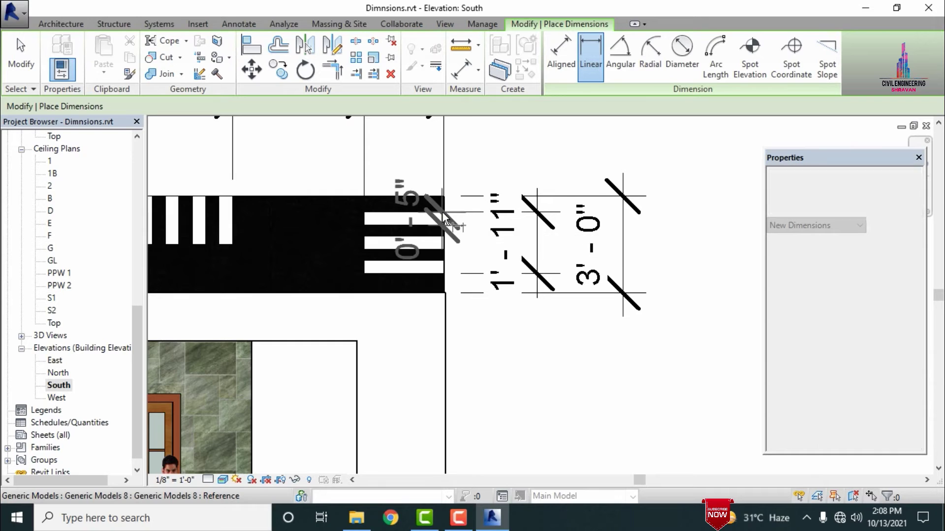
left_click(689, 219)
scroll(679, 143, "down", 1)
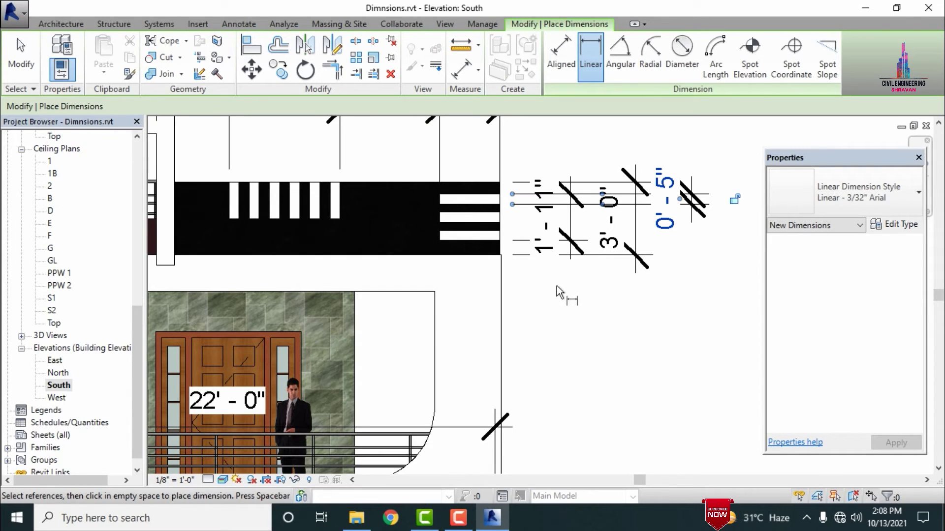
left_click(505, 255)
scroll(505, 255, "down", 2)
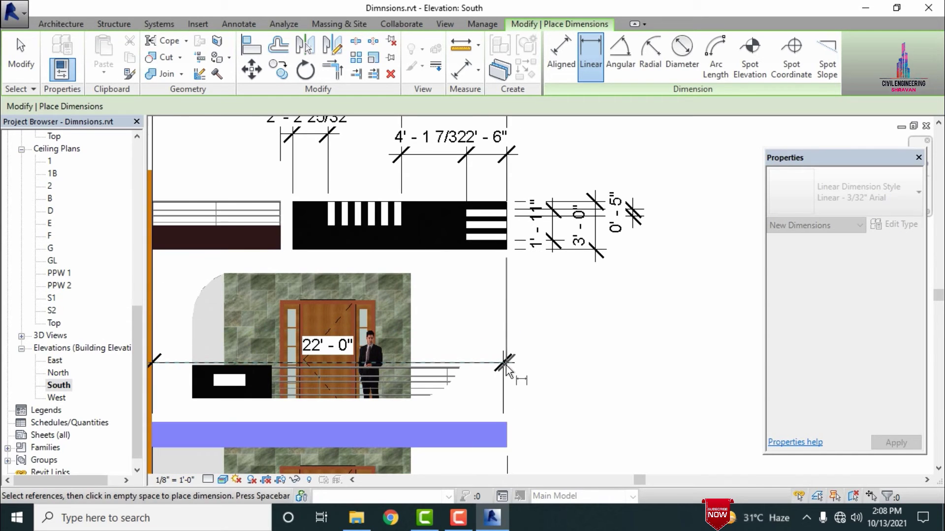
Step: Add the 10'-10" wall height and 1'-6" slab dimensions at the facade's right side
left_click(511, 427)
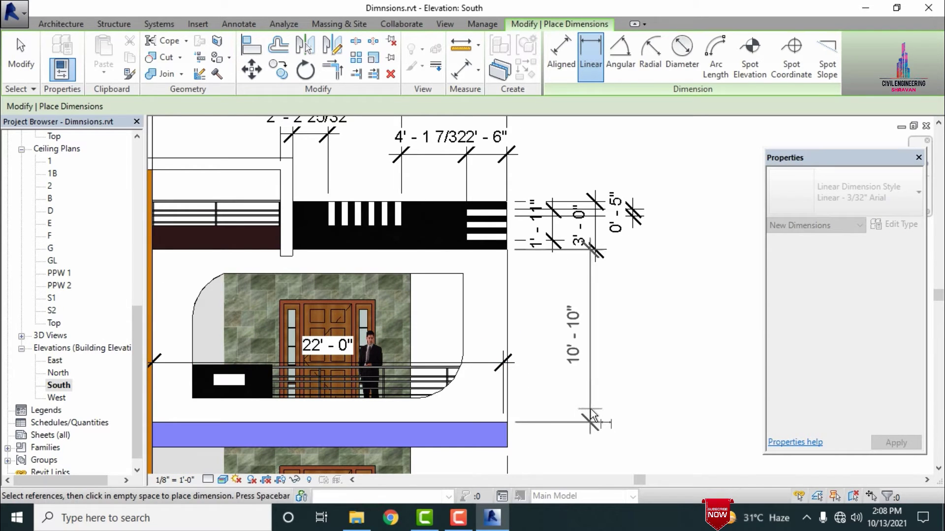
left_click(605, 407)
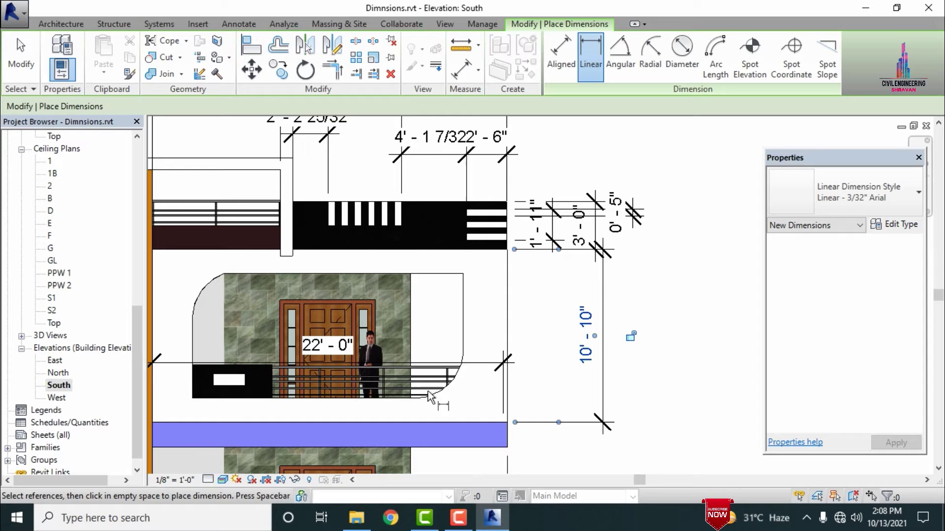
left_click(193, 397)
left_click(508, 424)
left_click(191, 400)
key("Escape")
left_click(497, 399)
left_click(587, 398)
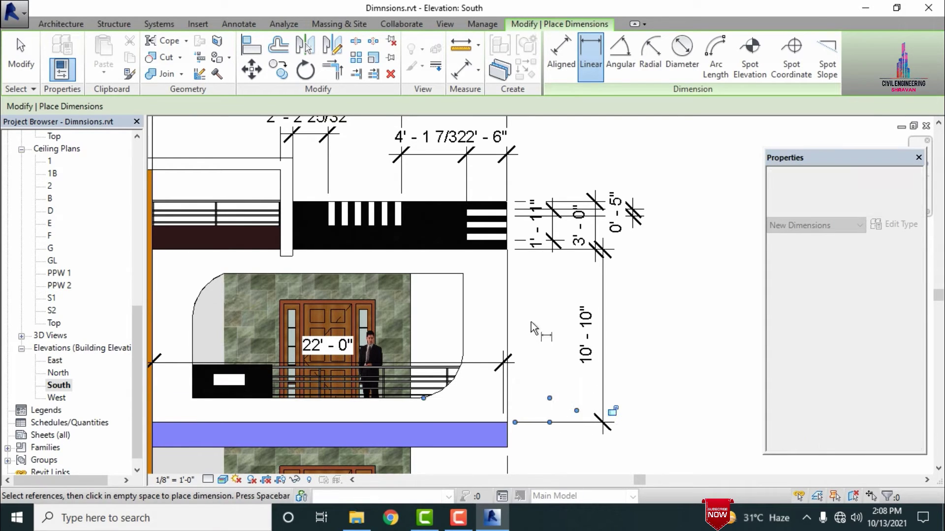
scroll(530, 307, "down", 2)
scroll(530, 307, "up", 3)
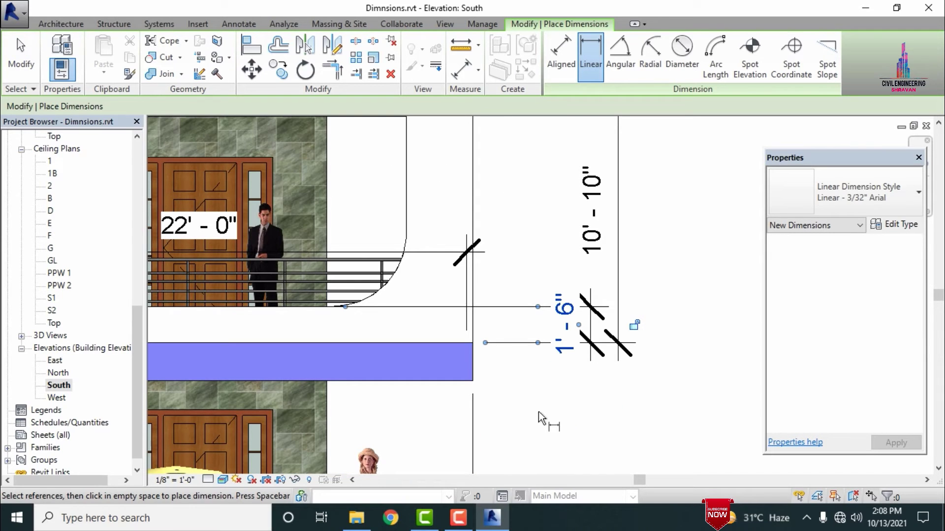
Step: Add a 1'-6 27/32" vertical dimension at the wall's bottom edge
left_click(474, 382)
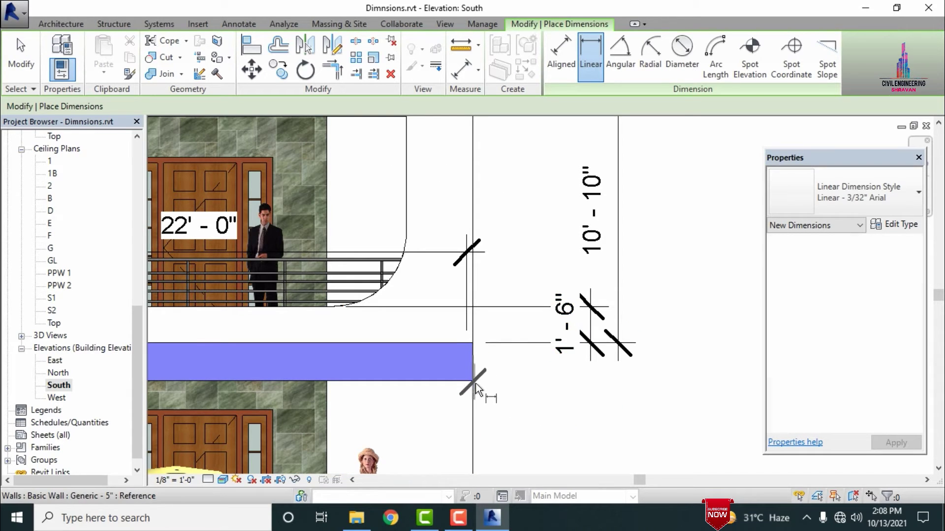
left_click(475, 383)
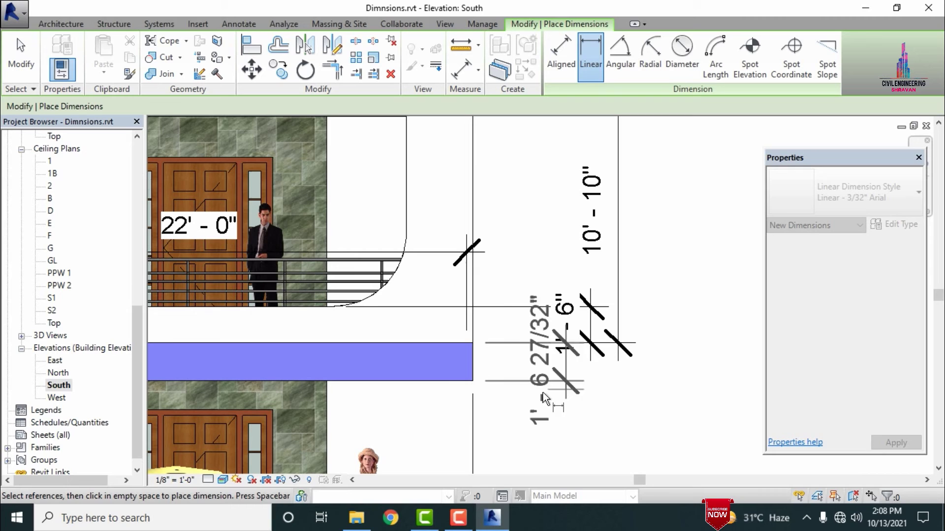
left_click(515, 396)
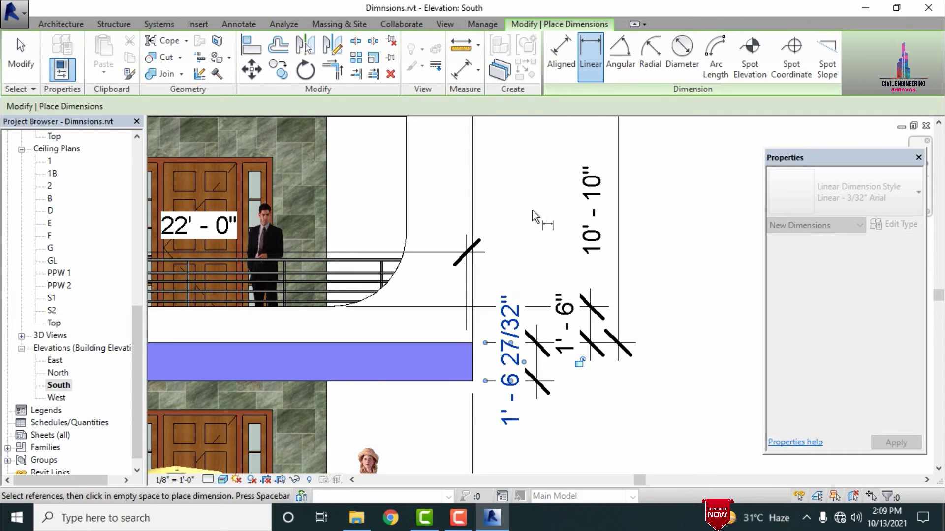
scroll(535, 217, "down", 3)
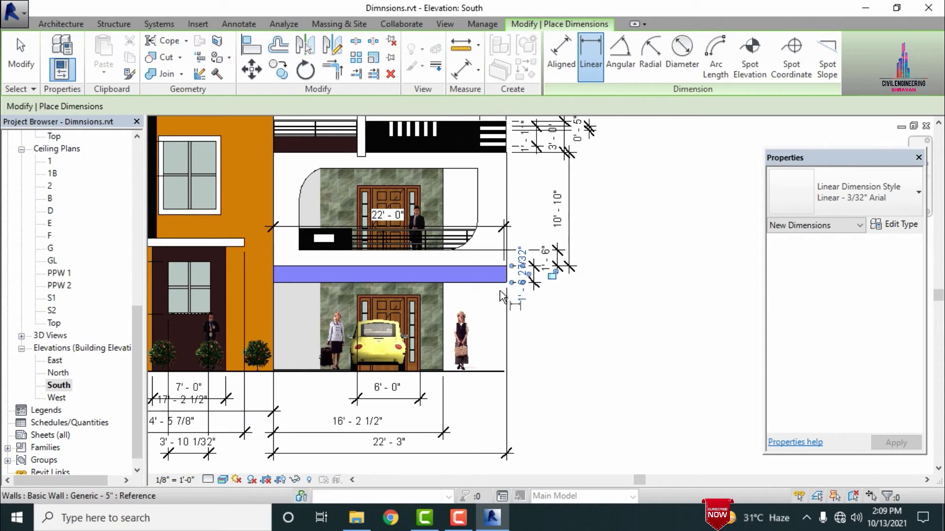
key("Escape")
Step: Add an 8'-6 5/32" height from the ground floor line to the slab's underside
left_click(504, 371)
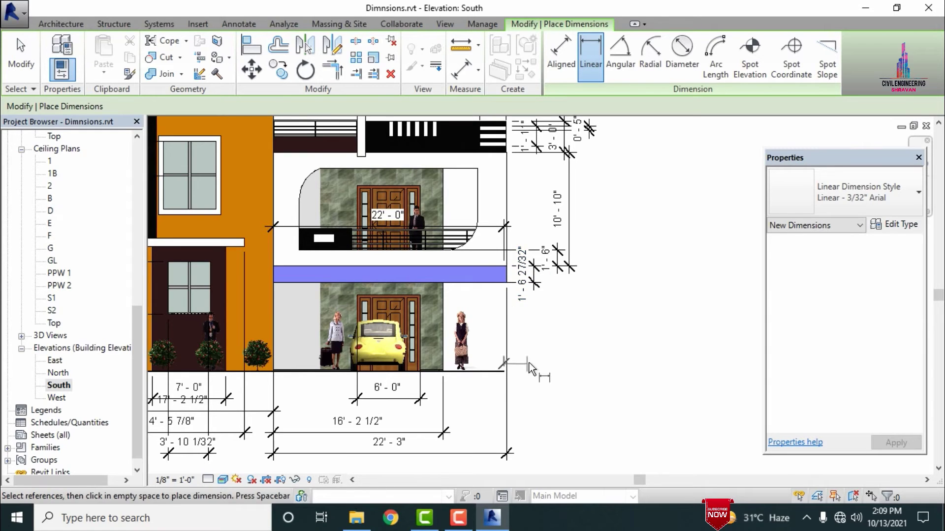
left_click(507, 285)
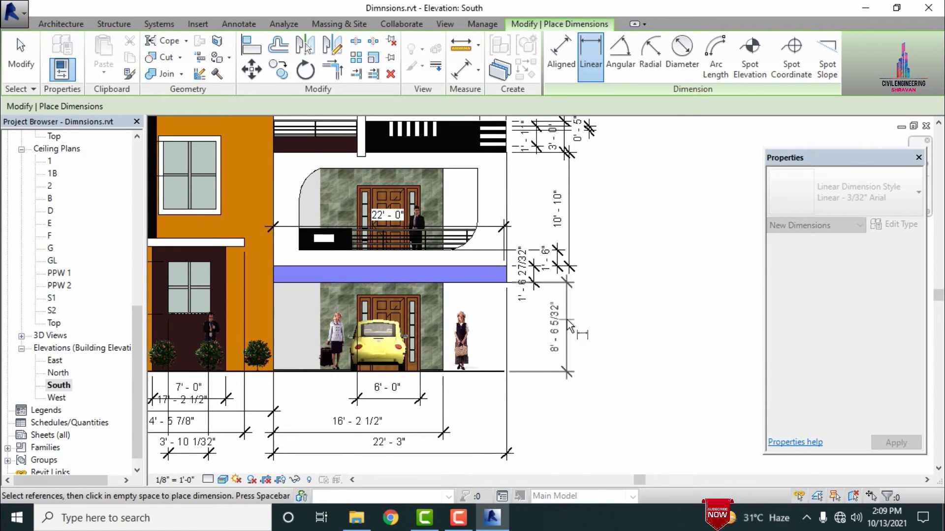
left_click(571, 324)
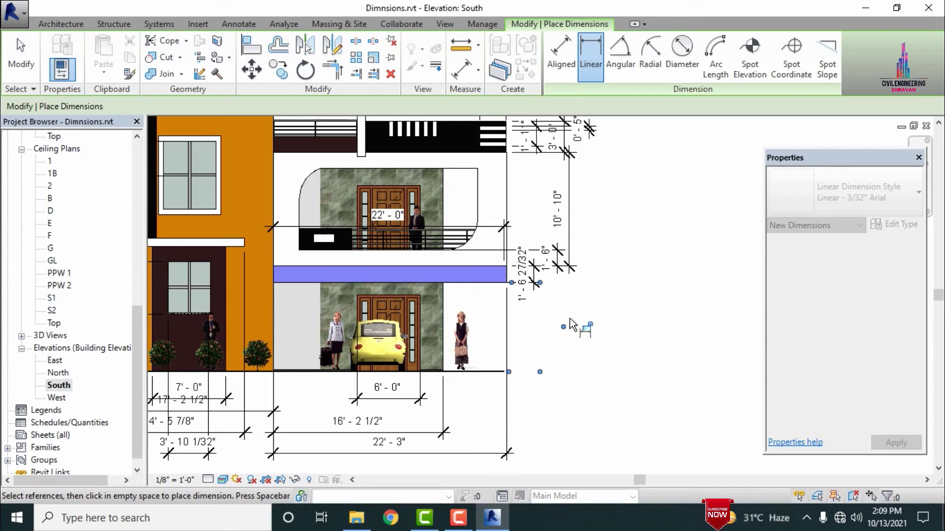
left_click(634, 274)
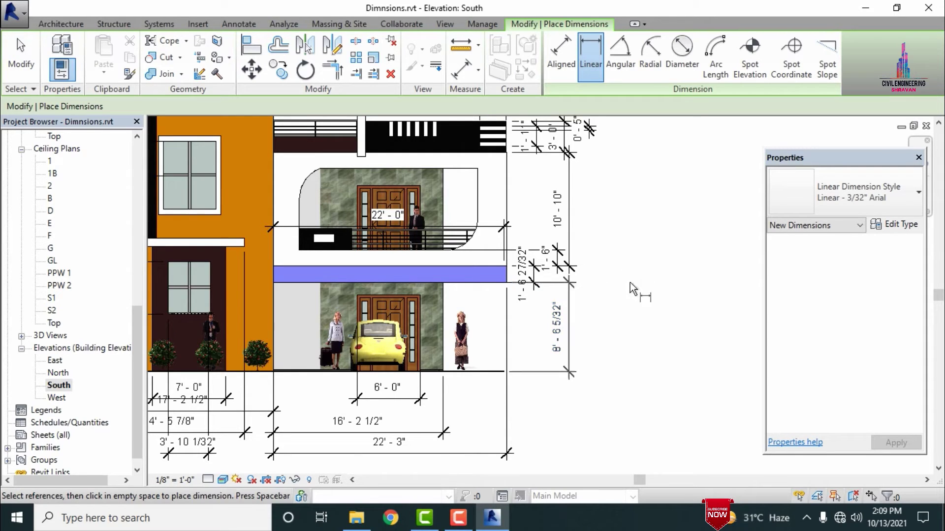
scroll(634, 391, "down", 2)
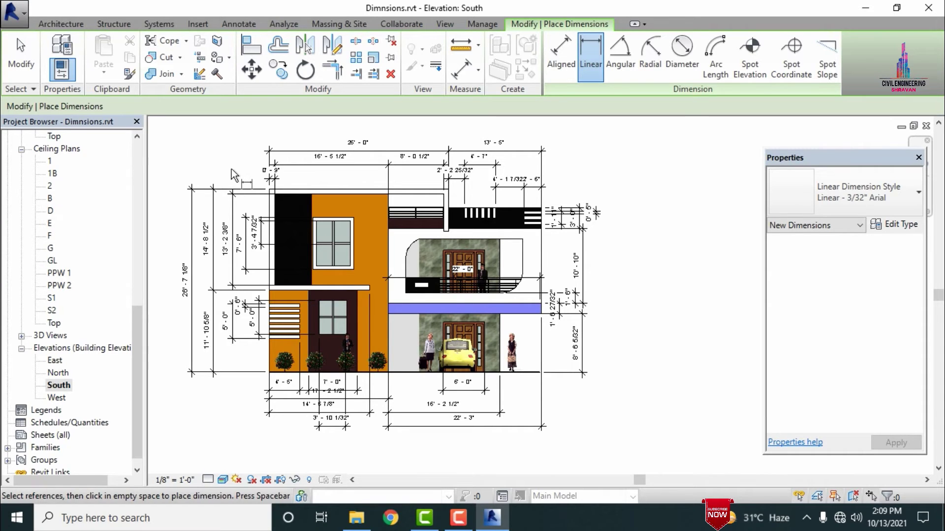
Step: Start a new sheet from the Sheets list and load the C 17 x 22 Horizontal titleblock
left_click(42, 426)
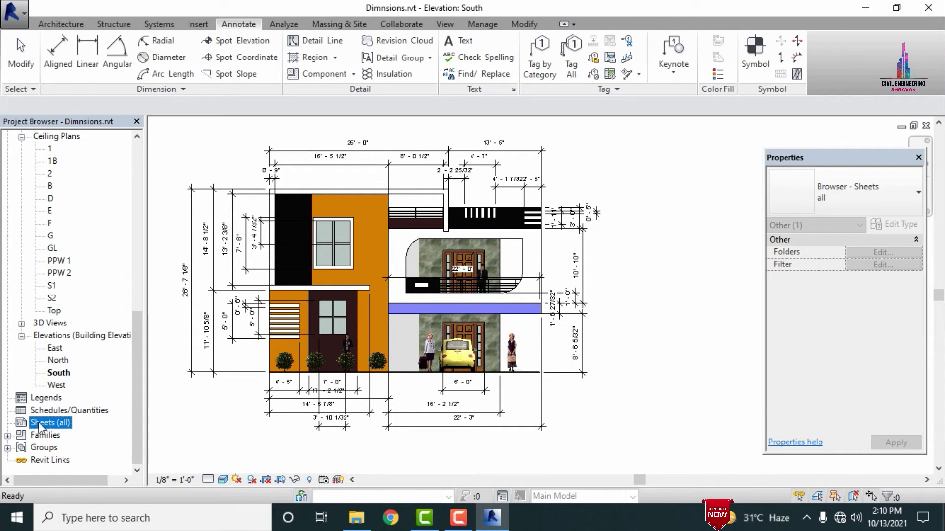
right_click(42, 427)
left_click(109, 433)
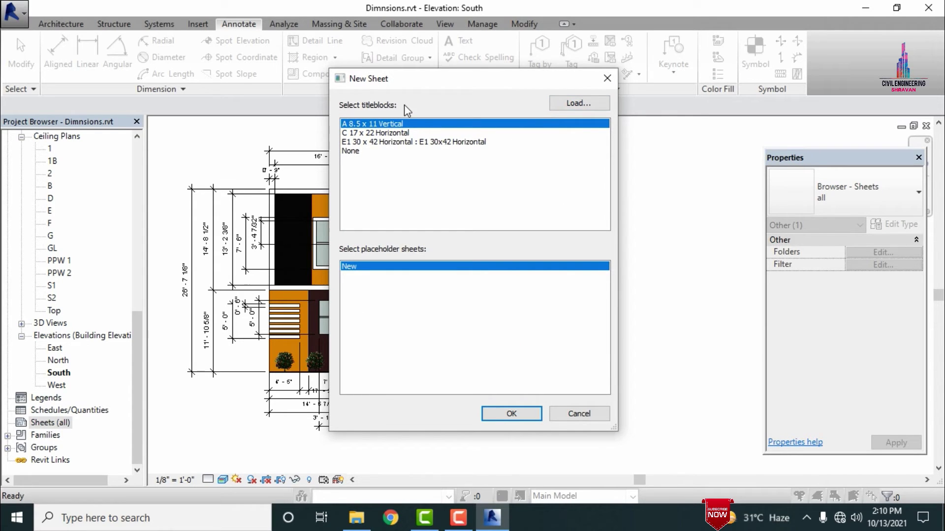
left_click(583, 102)
scroll(618, 179, "down", 2)
scroll(618, 179, "down", 5)
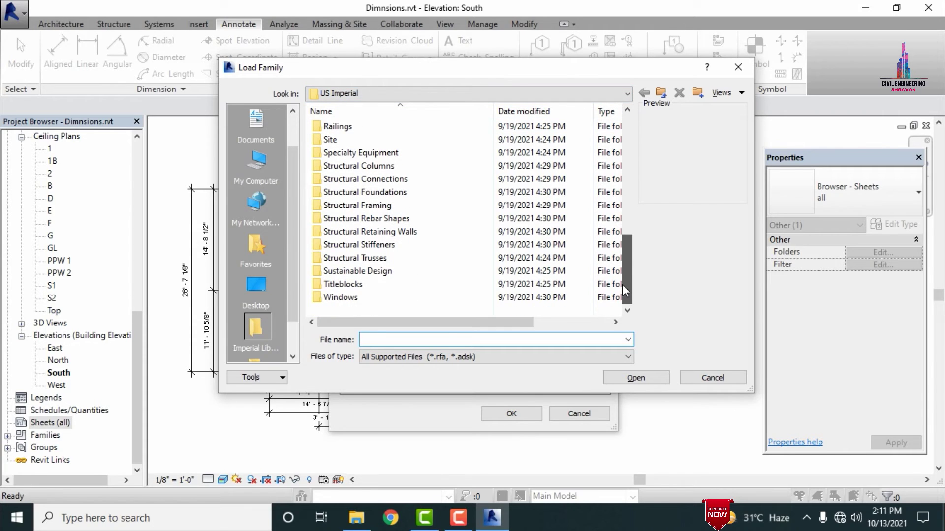
double_click(339, 287)
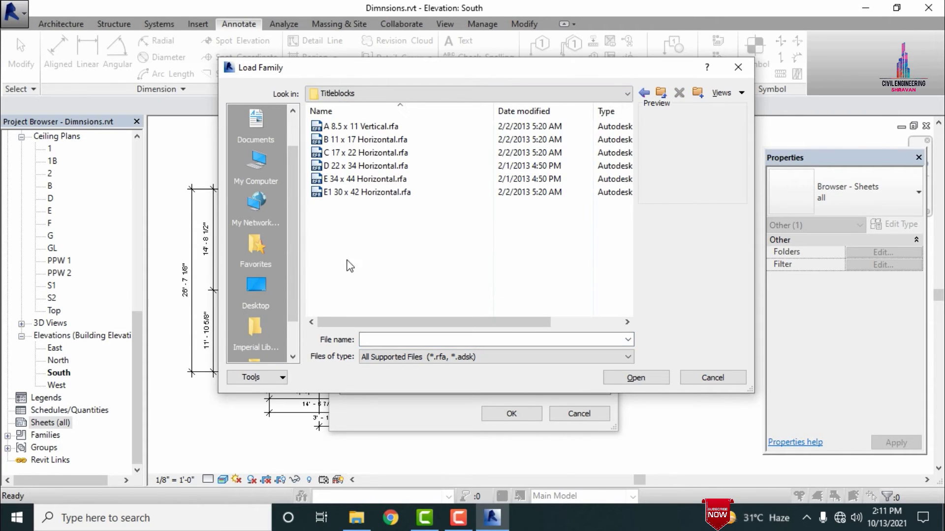
left_click(415, 128)
left_click(421, 142)
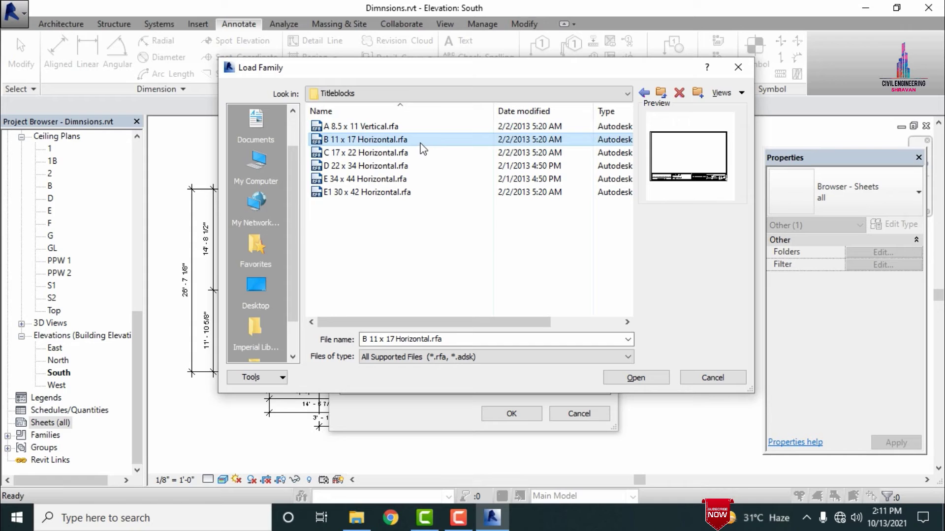
double_click(389, 153)
left_click(402, 151)
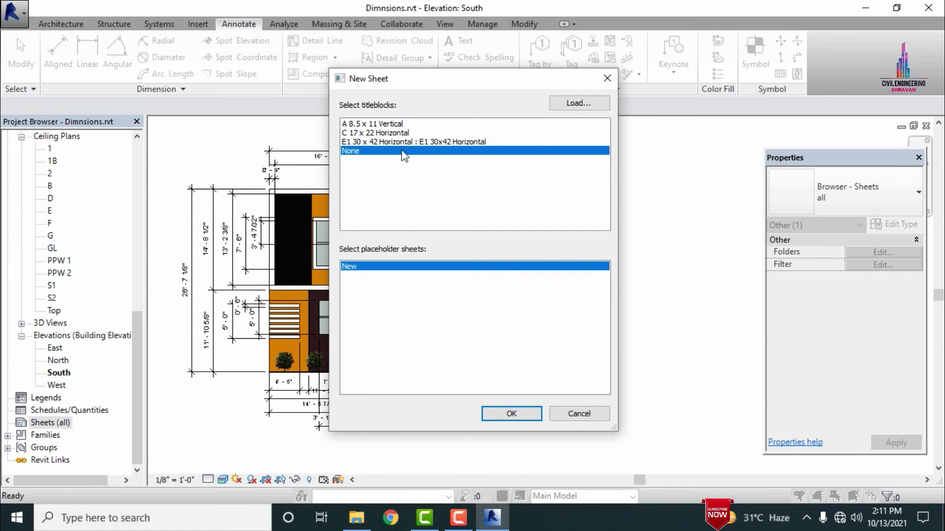
Step: Load the D 22 x 34 Horizontal titleblock from the Titleblocks folder
left_click(586, 102)
left_click_drag(627, 158, 629, 310)
double_click(342, 286)
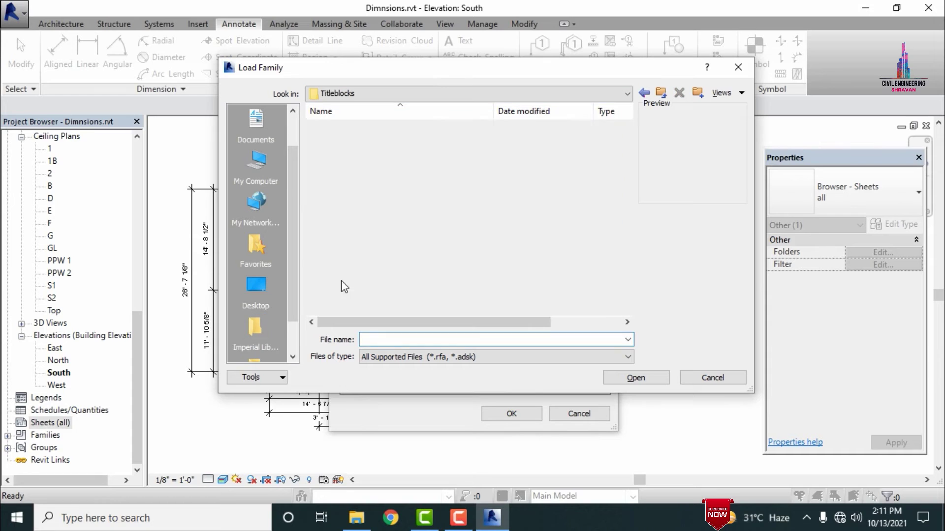
left_click(344, 179)
double_click(348, 181)
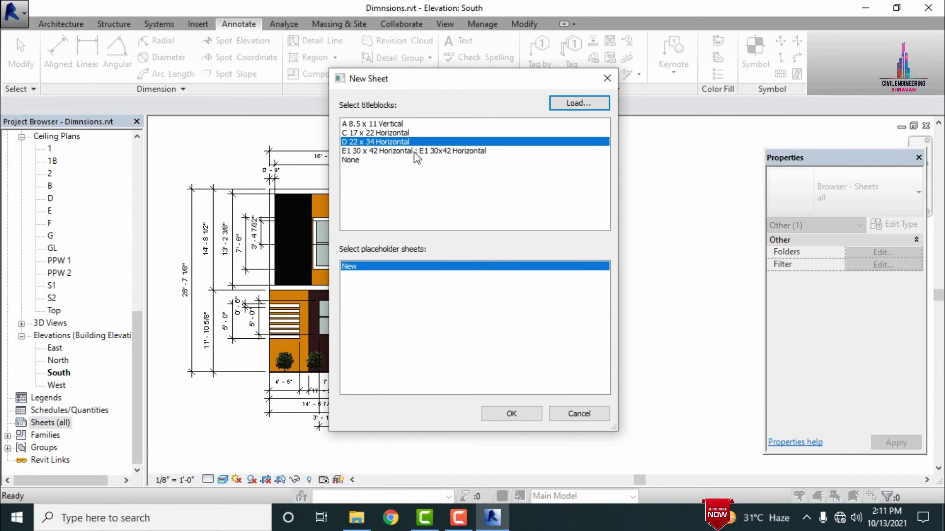
Step: Load the B 11 x 17 Horizontal titleblock and create the sheet with it
left_click(571, 109)
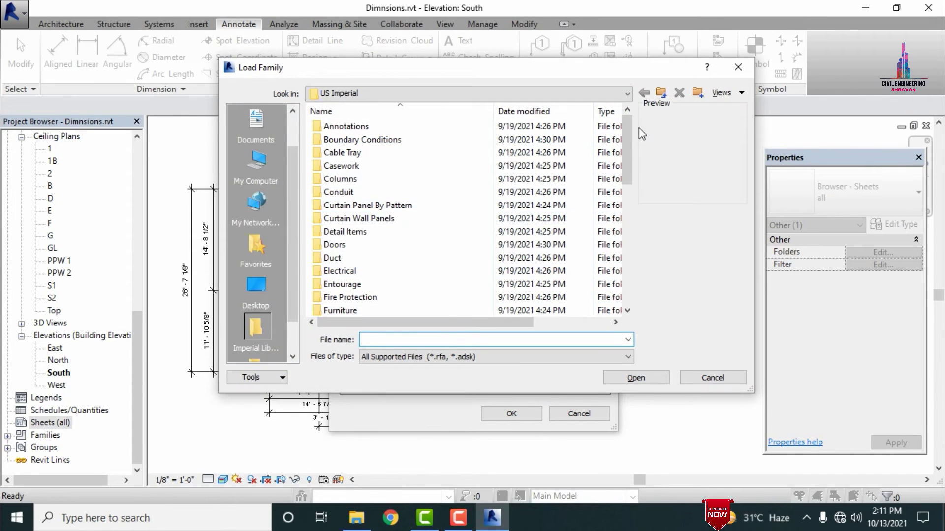
scroll(611, 251, "down", 6)
scroll(610, 251, "down", 2)
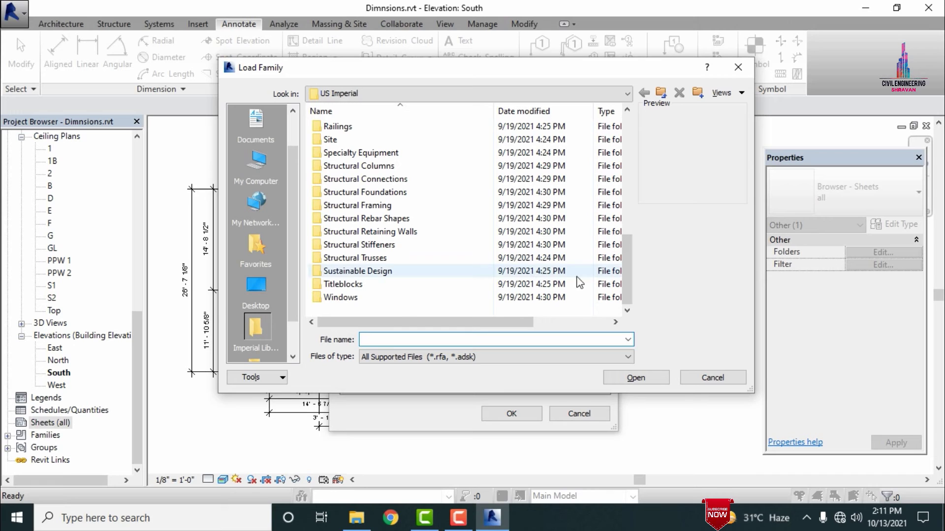
double_click(370, 284)
left_click(388, 154)
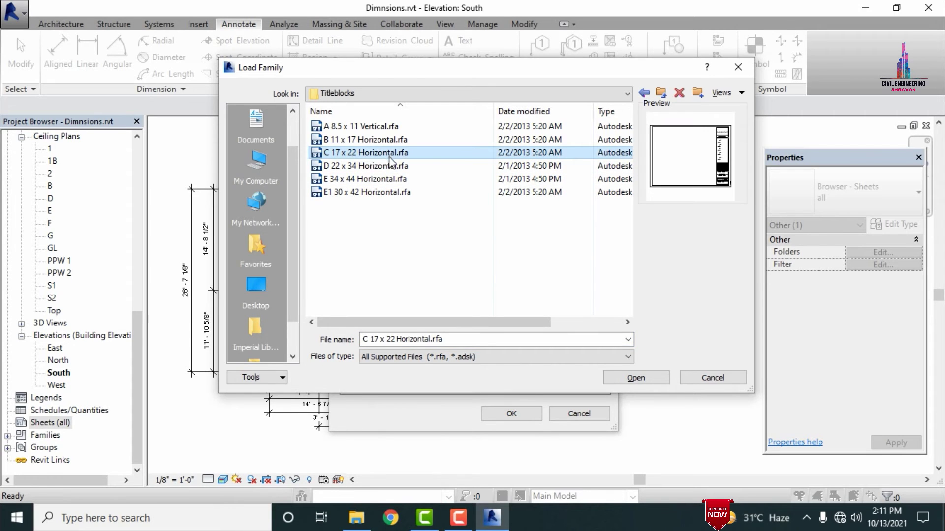
double_click(347, 154)
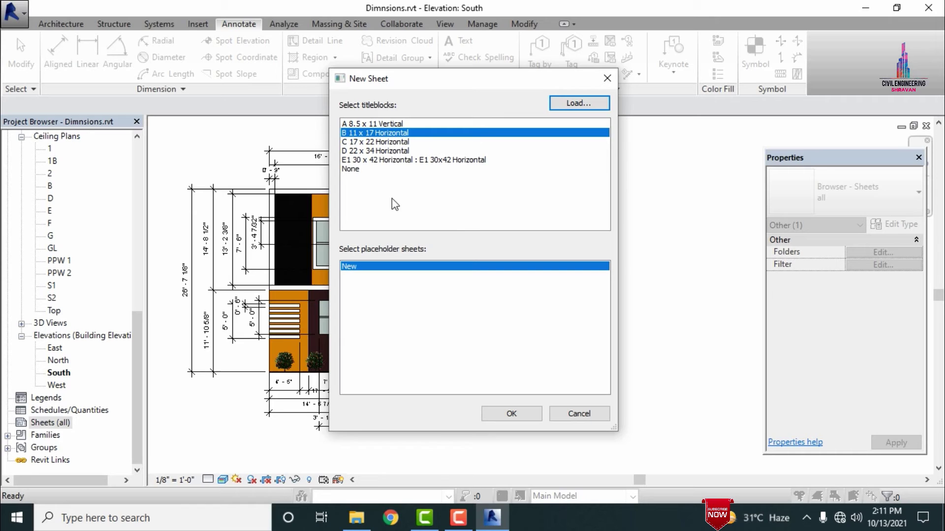
left_click(510, 414)
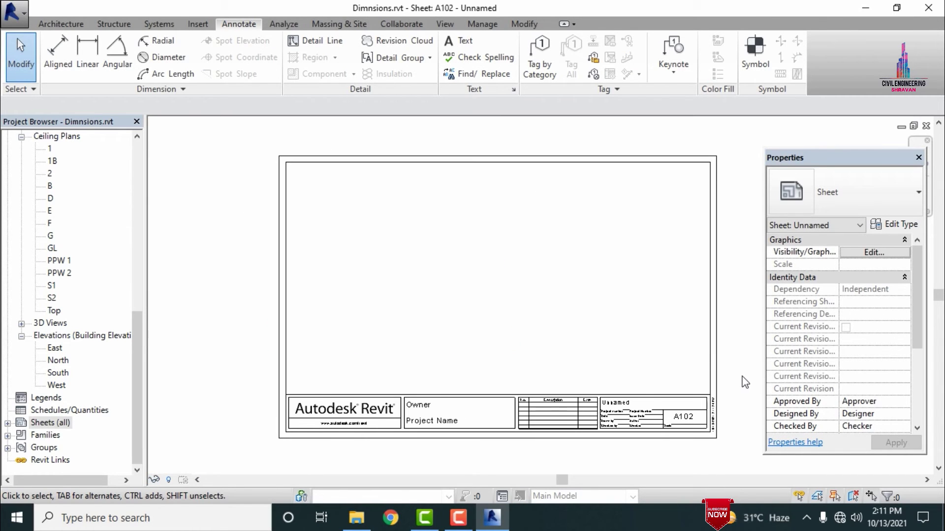
scroll(745, 383, "up", 1)
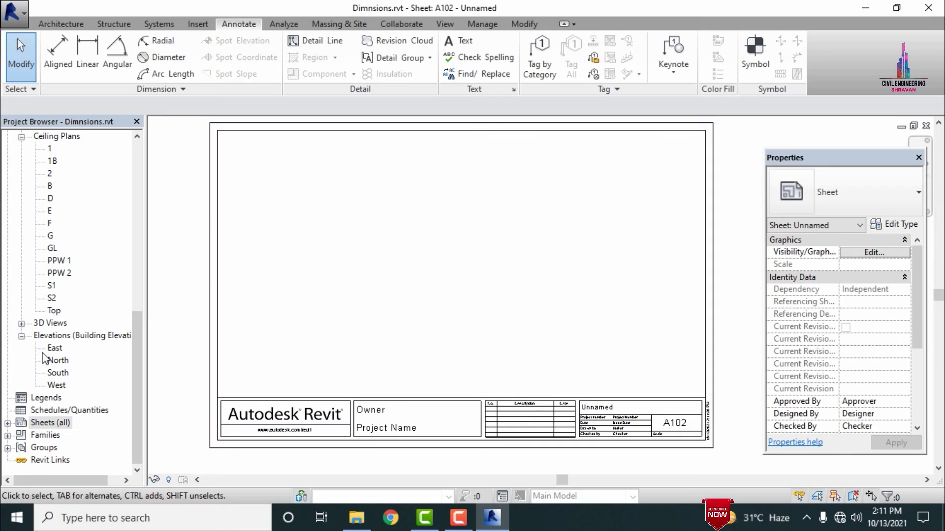
double_click(55, 374)
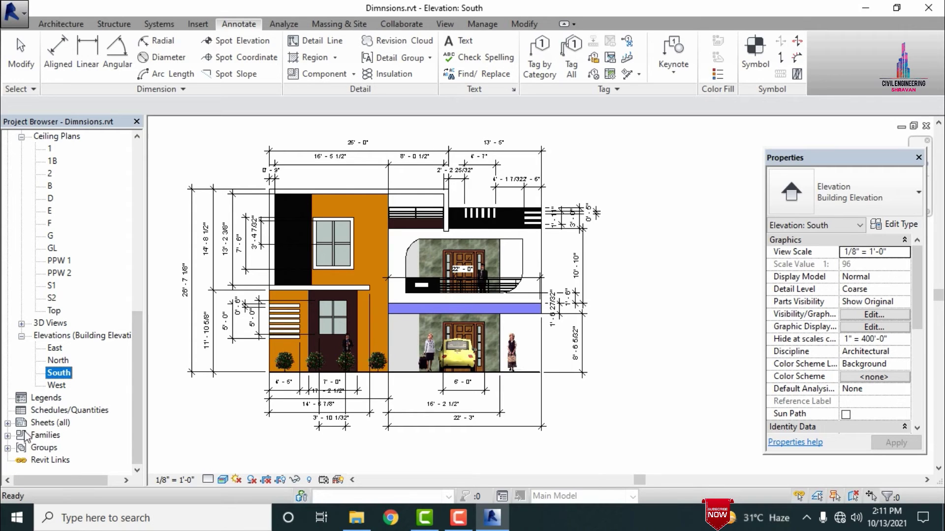
left_click(8, 423)
double_click(79, 436)
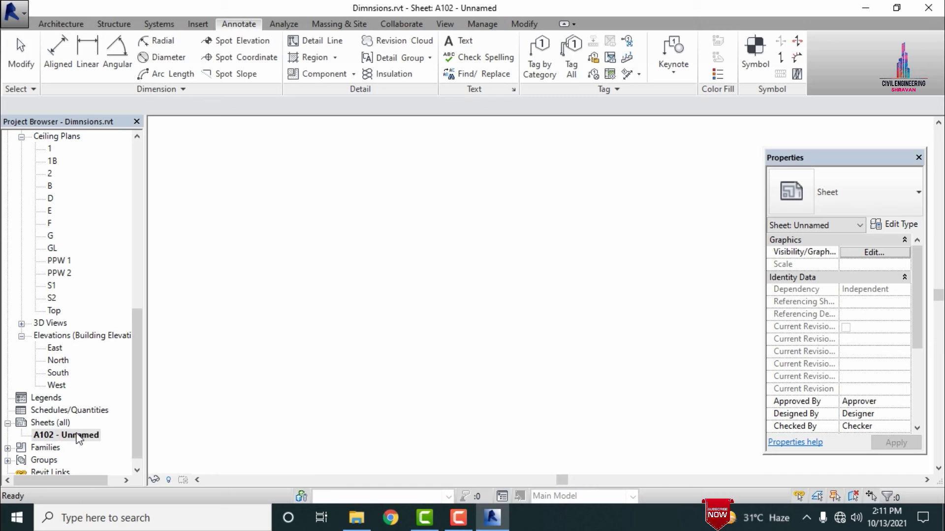
left_click(57, 374)
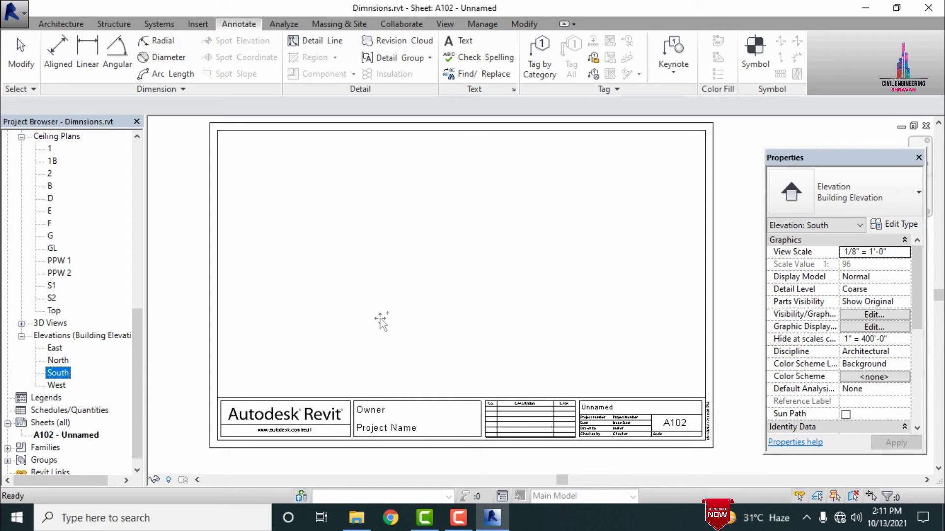
Step: Place the South elevation on A102 at 3/16" = 1'-0" and move it inside the titleblock
left_click_drag(382, 318, 379, 316)
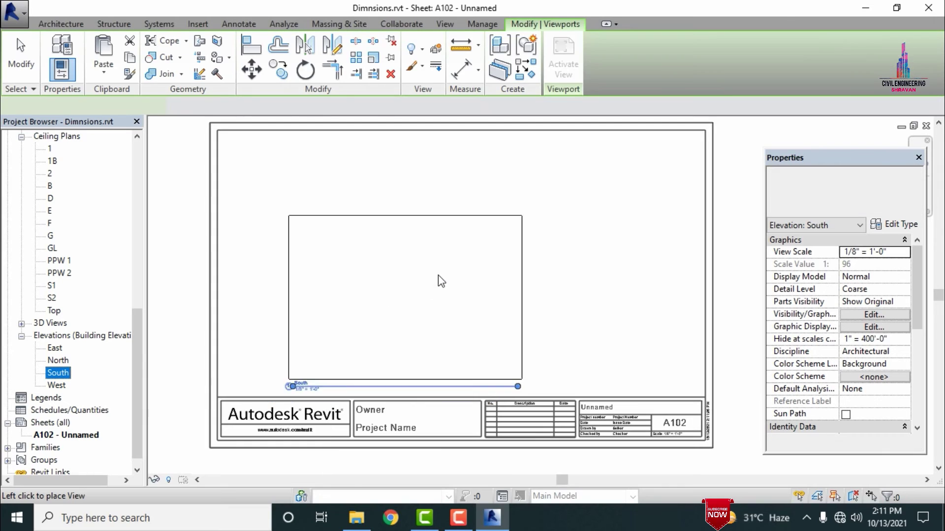
left_click(450, 266)
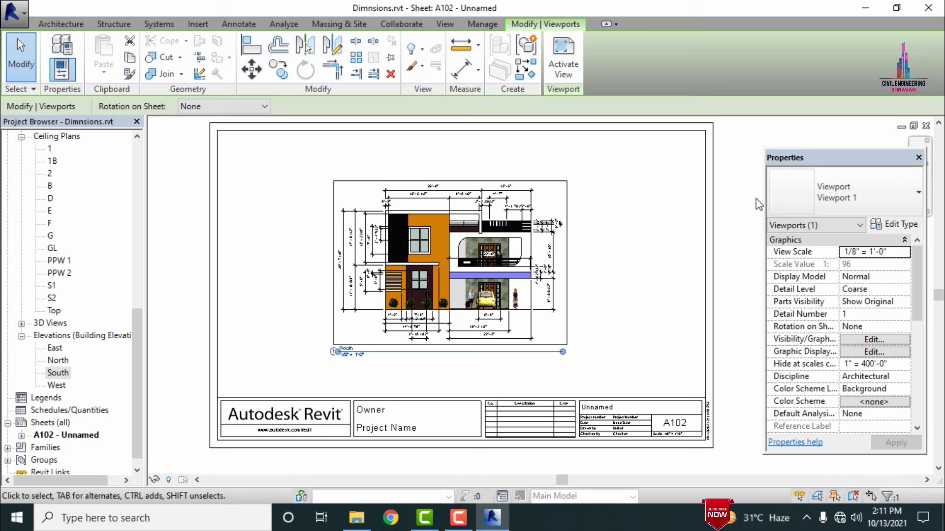
left_click(906, 251)
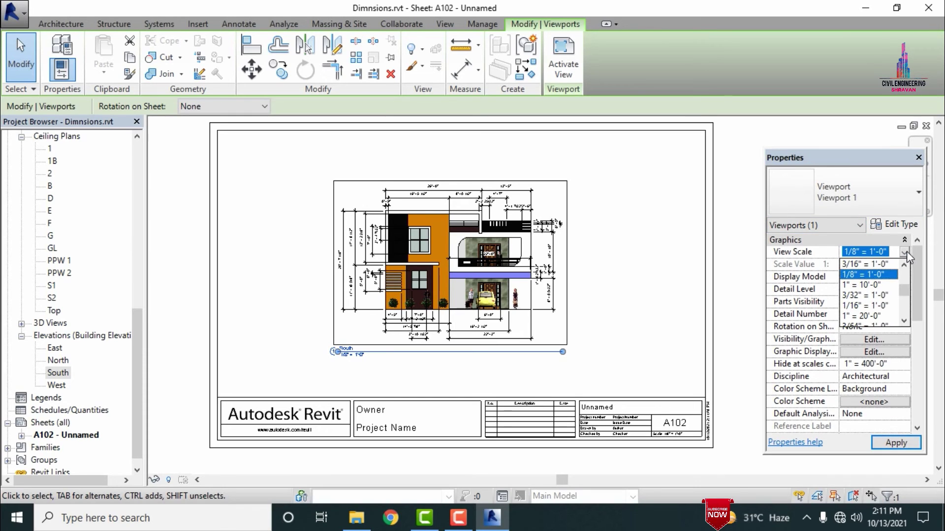
left_click(881, 265)
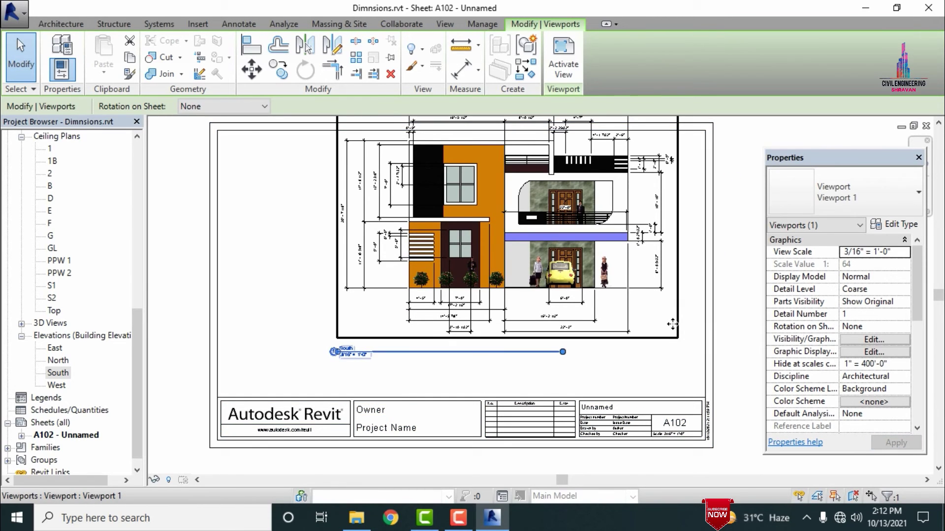
mouse_move(658, 335)
left_mouse_down()
mouse_move(628, 381)
mouse_move(622, 367)
left_mouse_up()
left_click(744, 189)
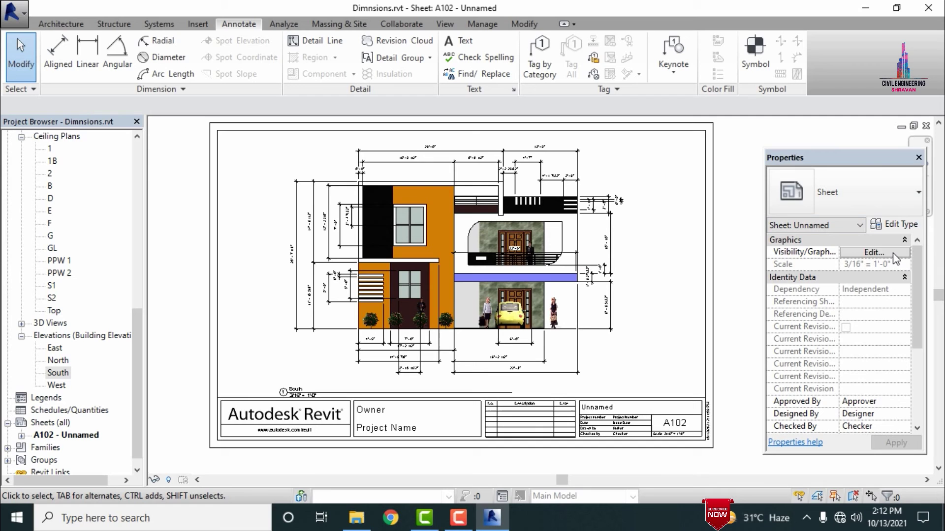
Step: Select the South viewport and set its View Scale to Custom with Scale Value 62
left_click(894, 258)
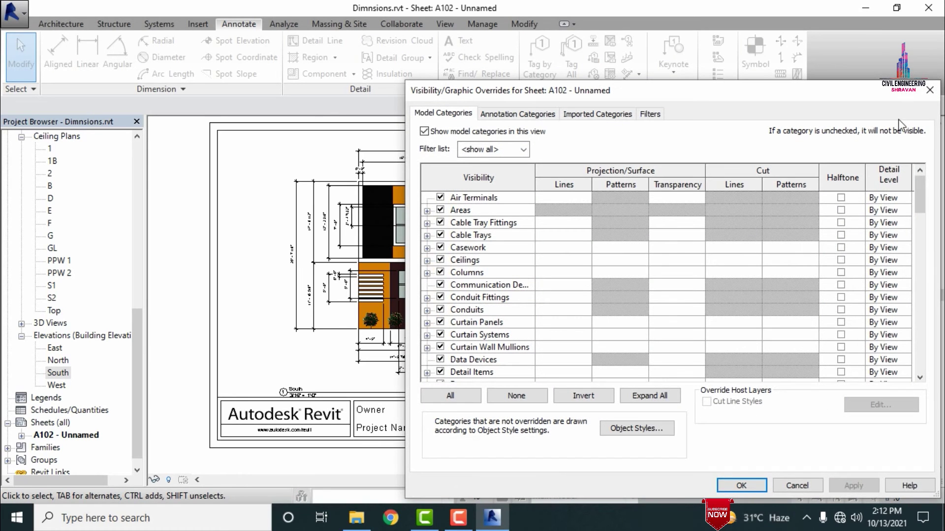
left_click(930, 89)
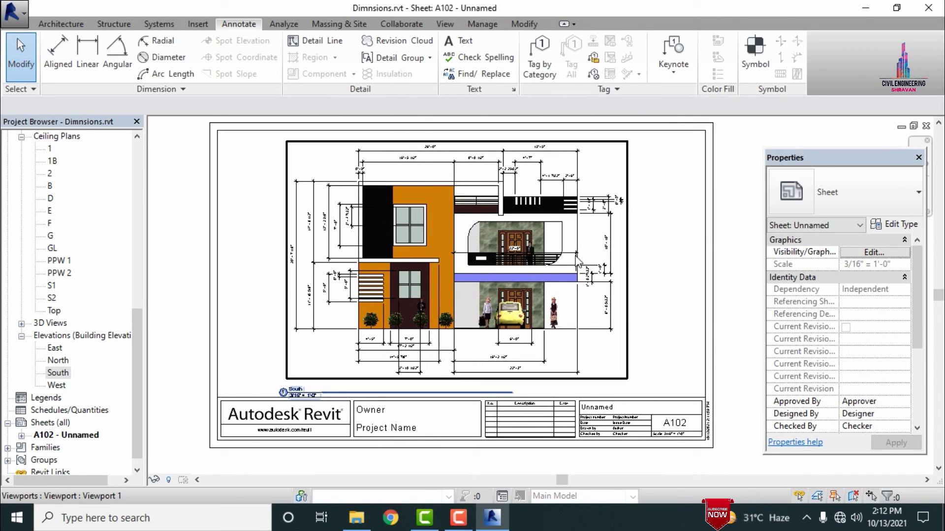
left_click(623, 175)
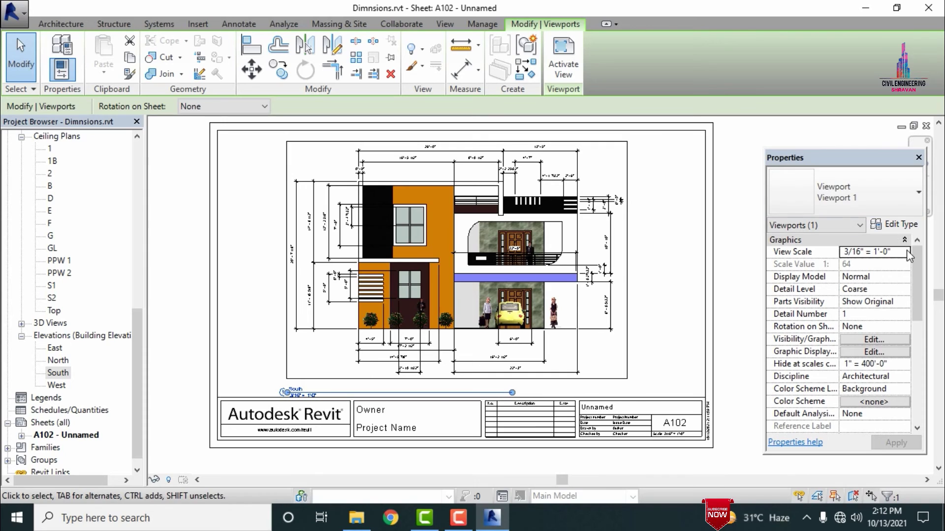
left_click(906, 252)
scroll(871, 285, "up", 5)
left_click(865, 266)
left_click(863, 265)
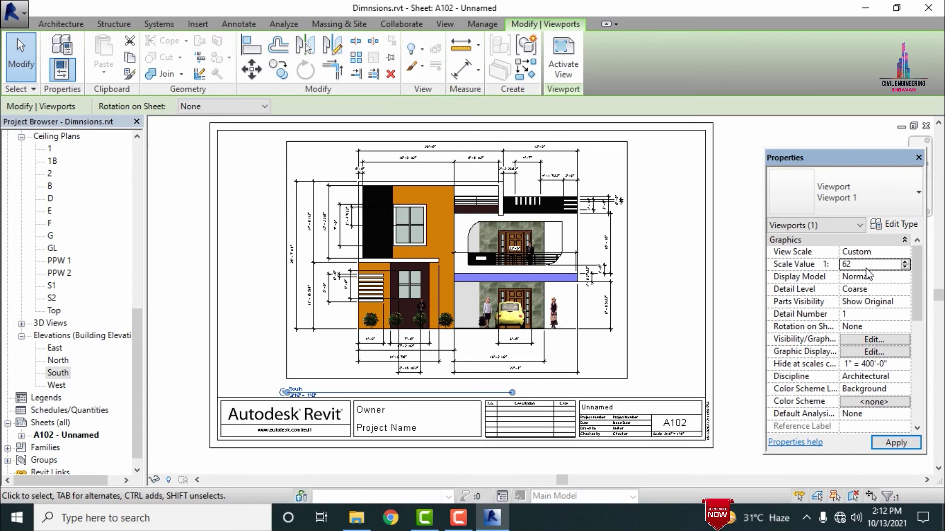
key("Return")
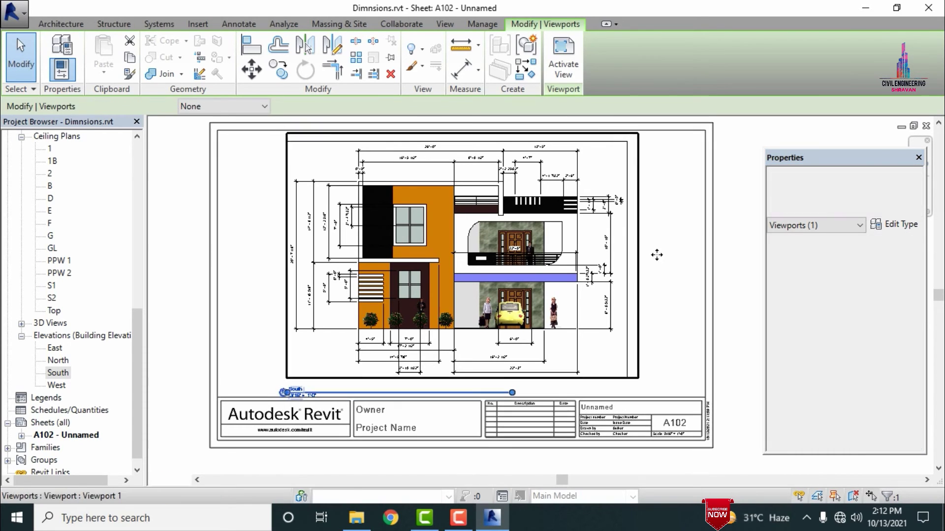